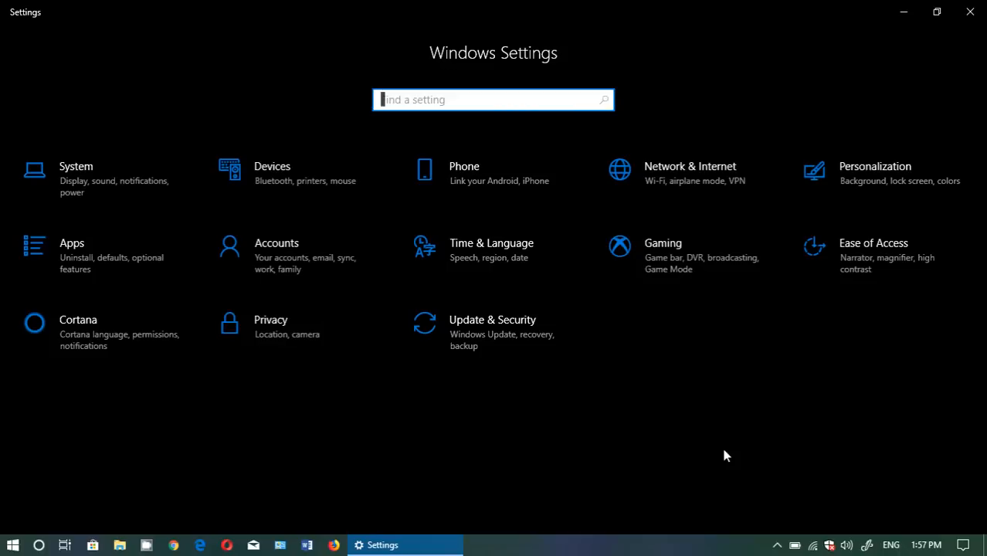
Look through the System category, including its Display, Storage and Multitasking pages, and return to the Settings home page.
click(114, 184)
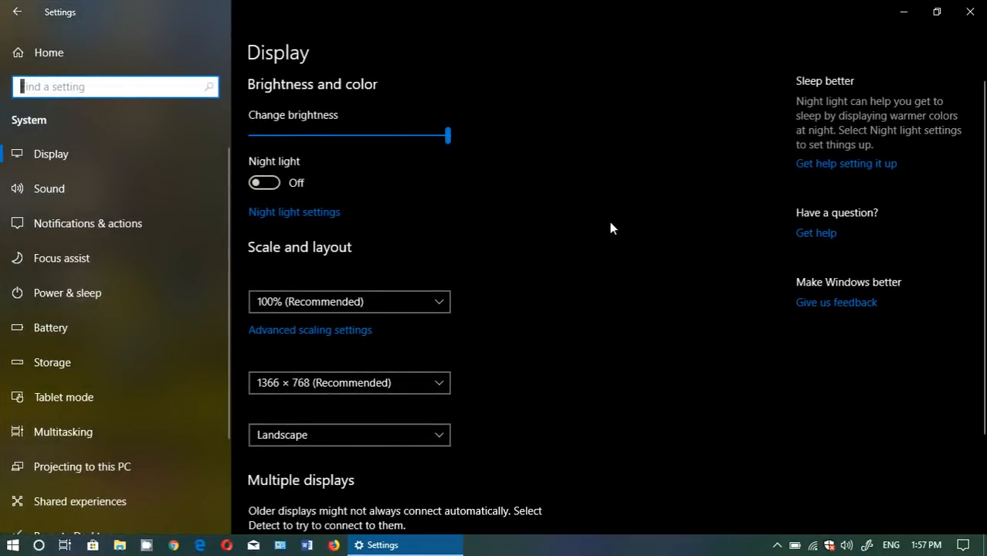
click(14, 10)
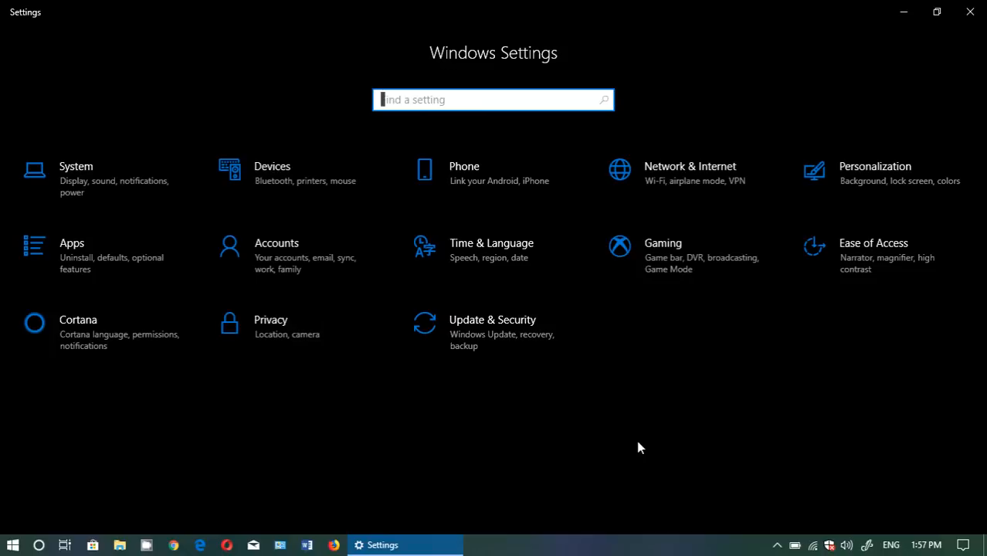
click(80, 185)
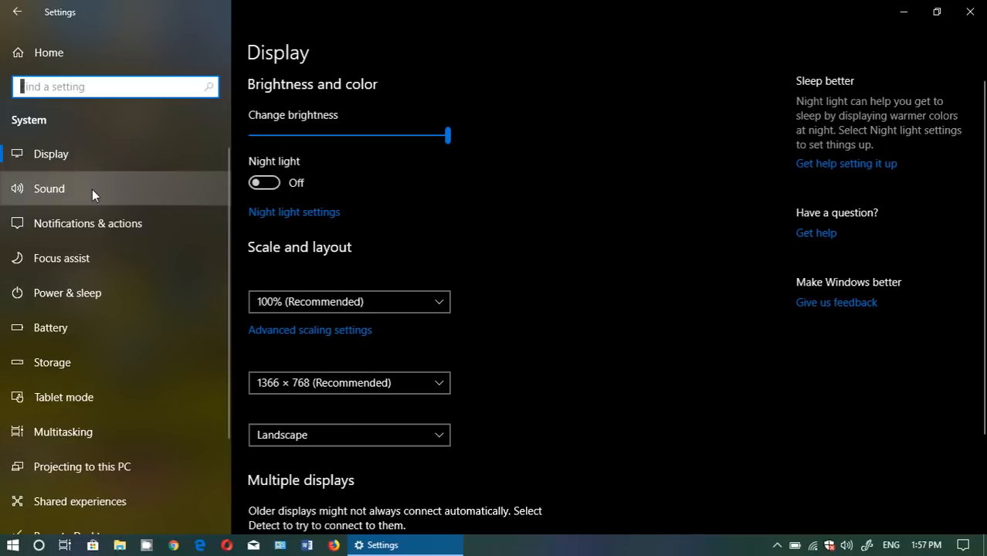
scroll(92, 189, down, 3)
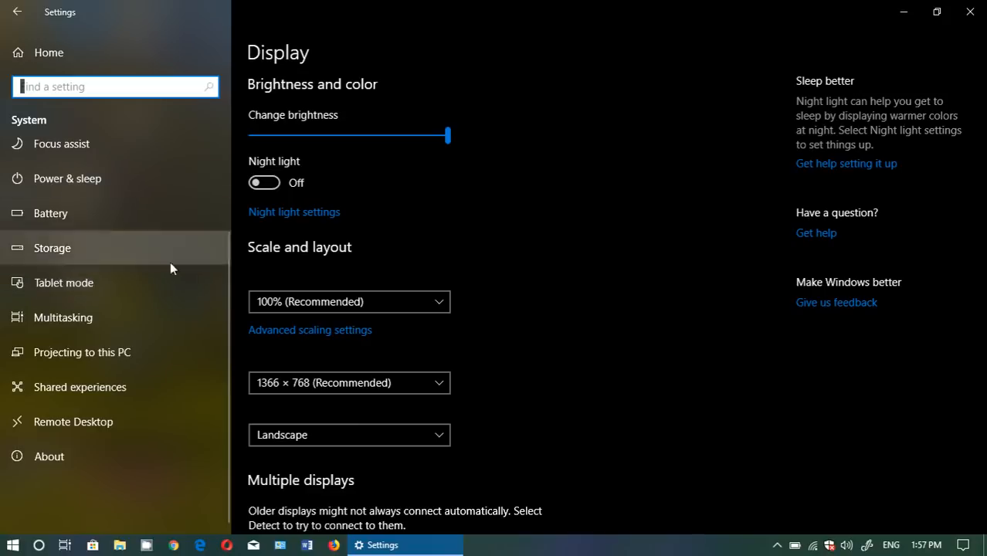
scroll(115, 333, up, 3)
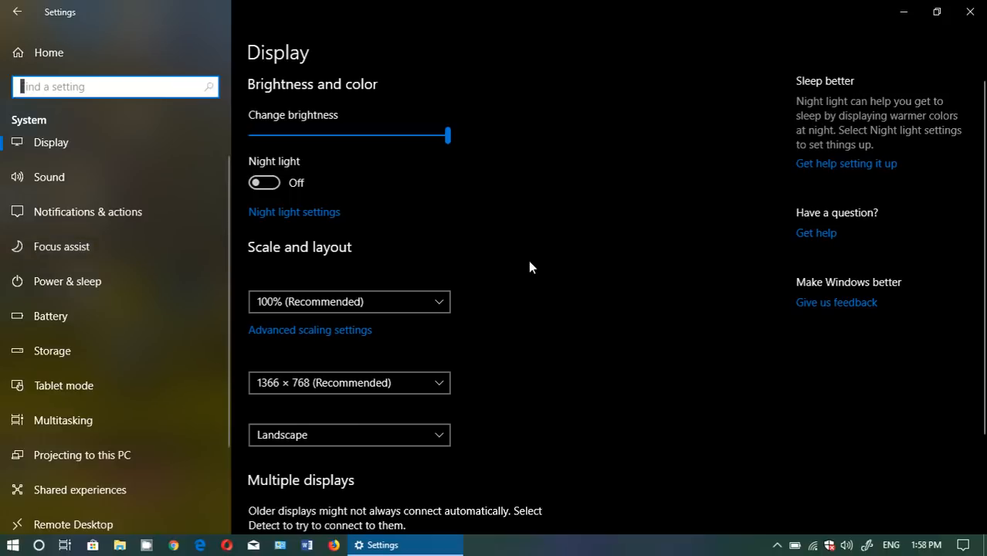
scroll(112, 300, down, 2)
click(94, 298)
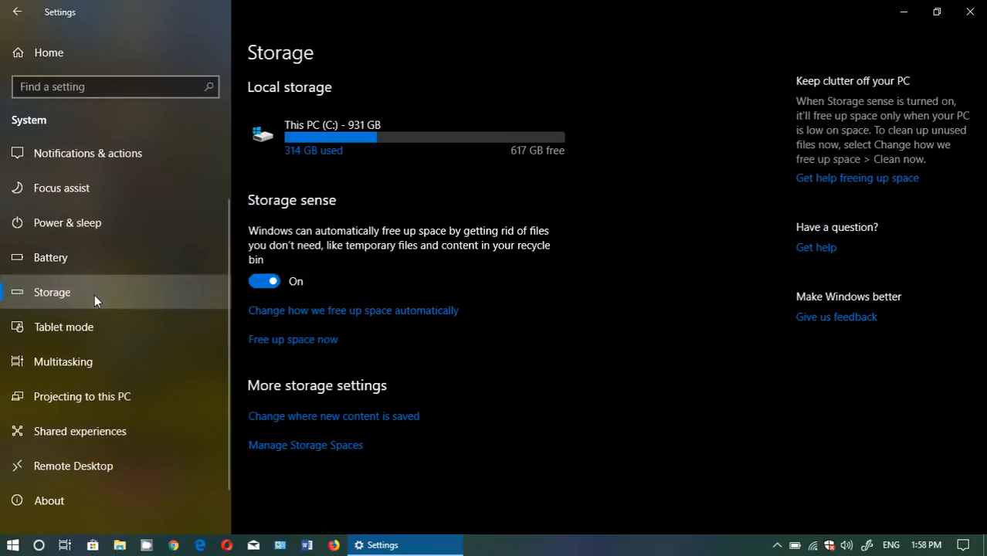
click(101, 346)
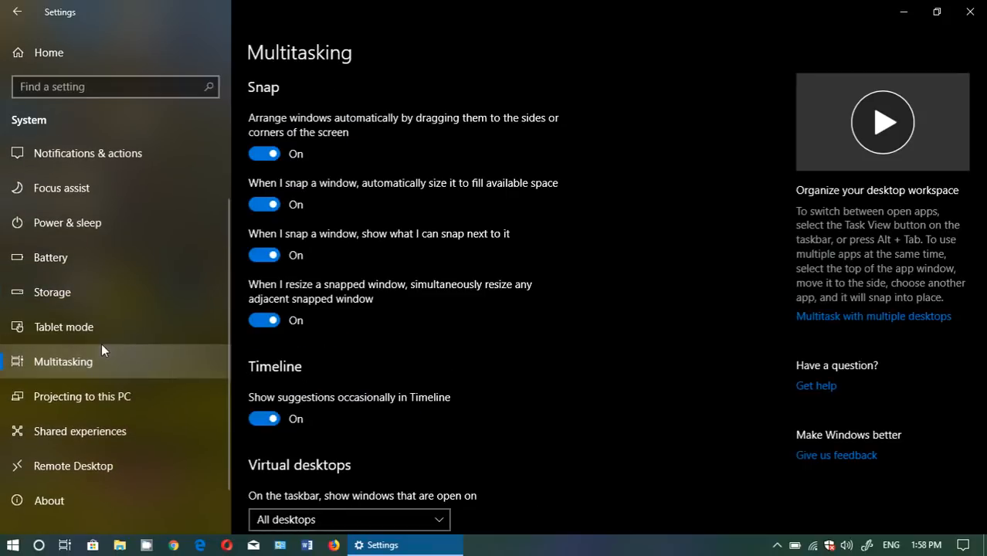
click(17, 12)
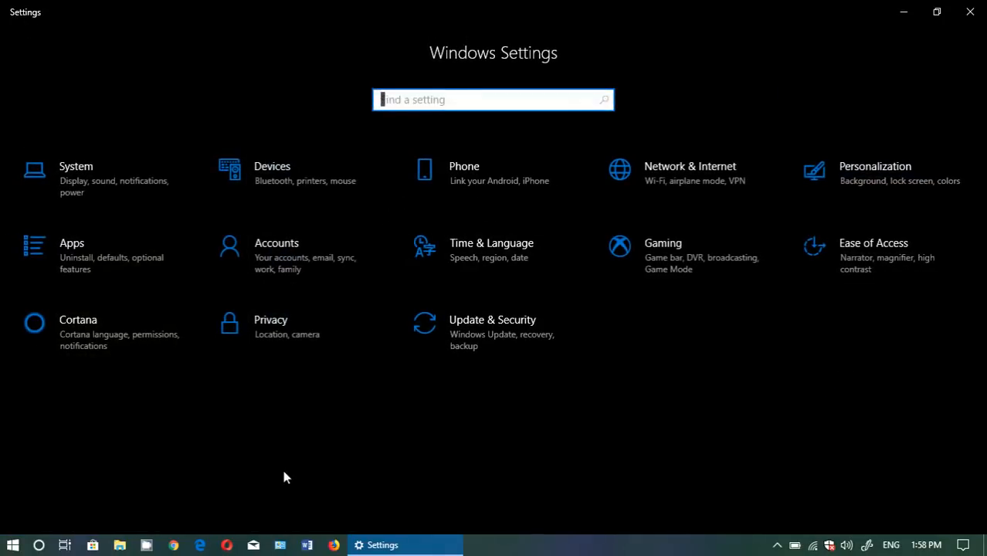
View the main pages of the Devices, Phone, and Network & Internet categories, returning to the Settings home page after each.
click(294, 183)
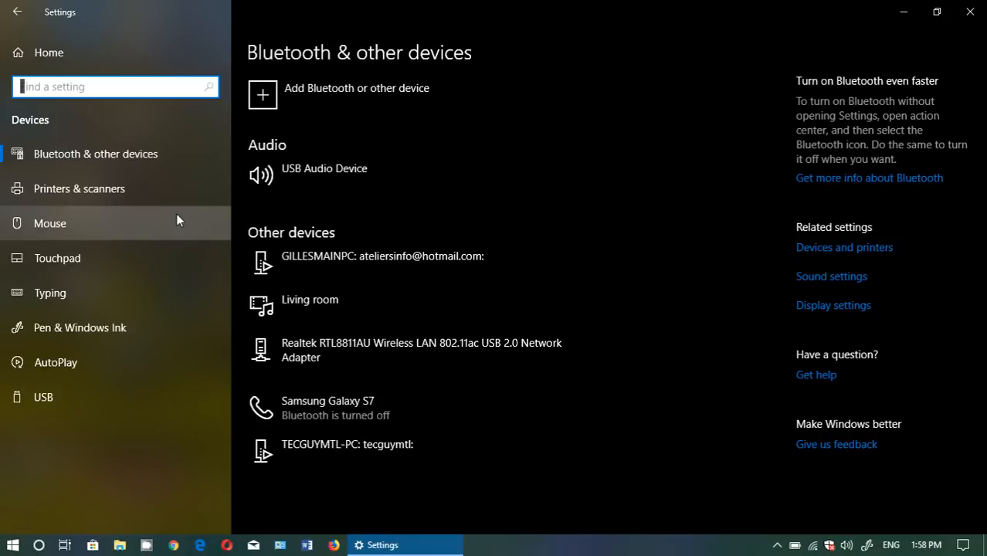
click(17, 12)
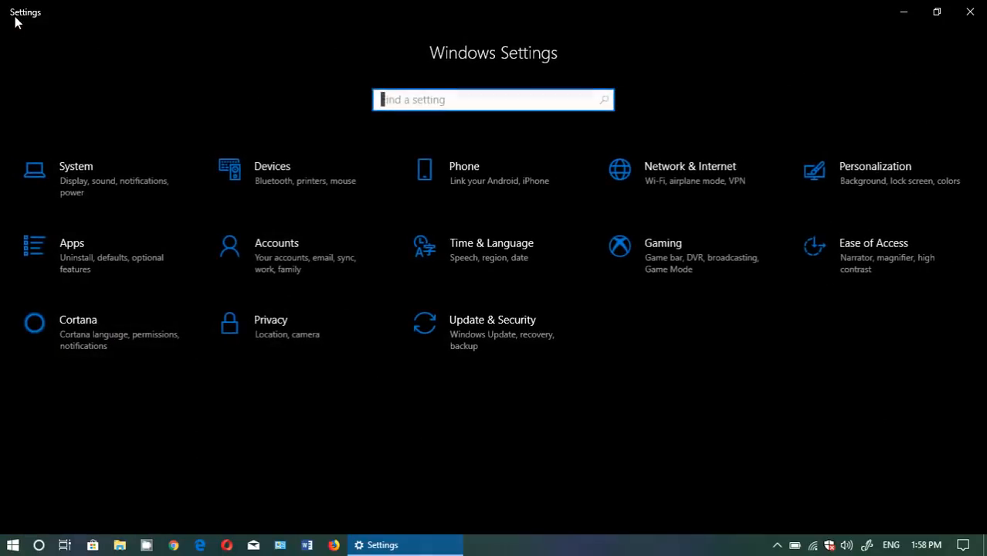
click(486, 172)
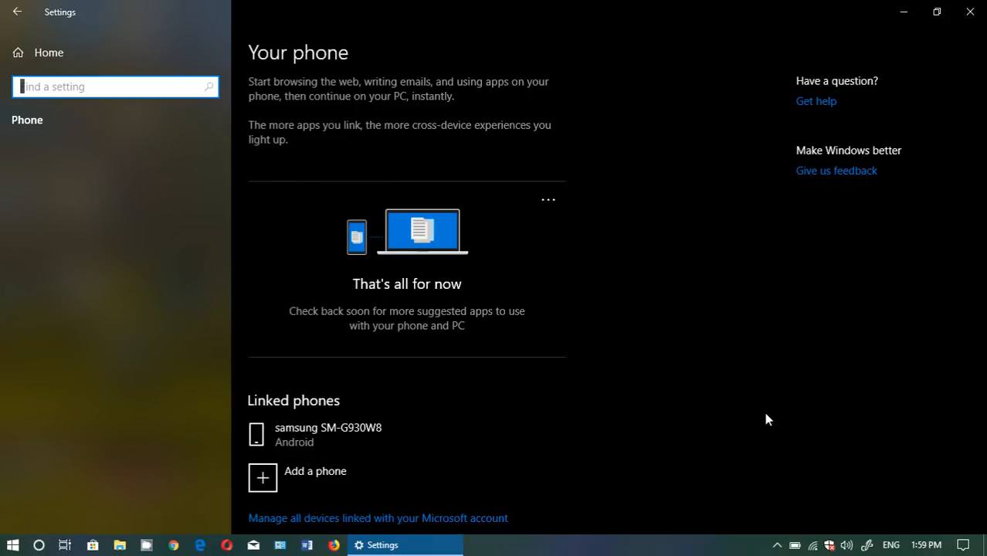
click(17, 11)
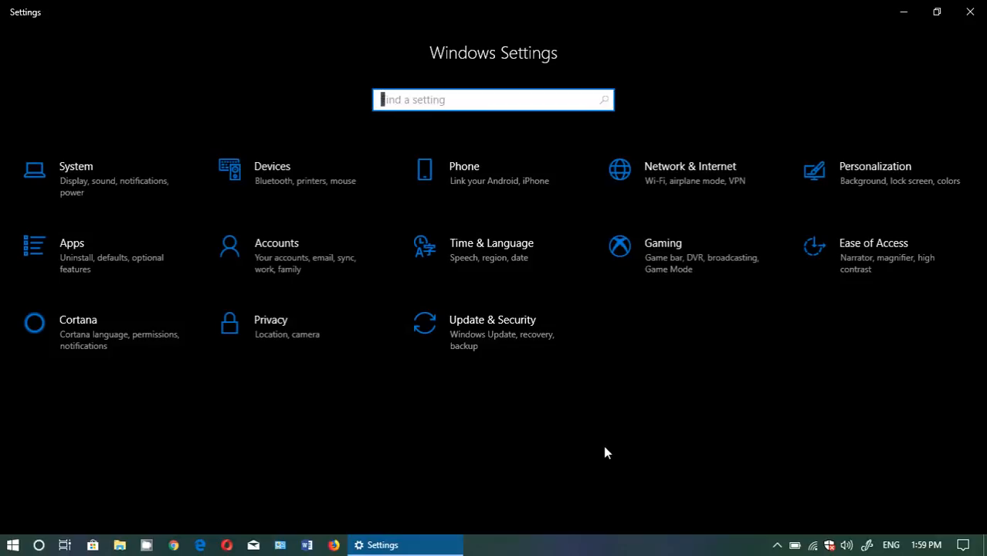
click(673, 171)
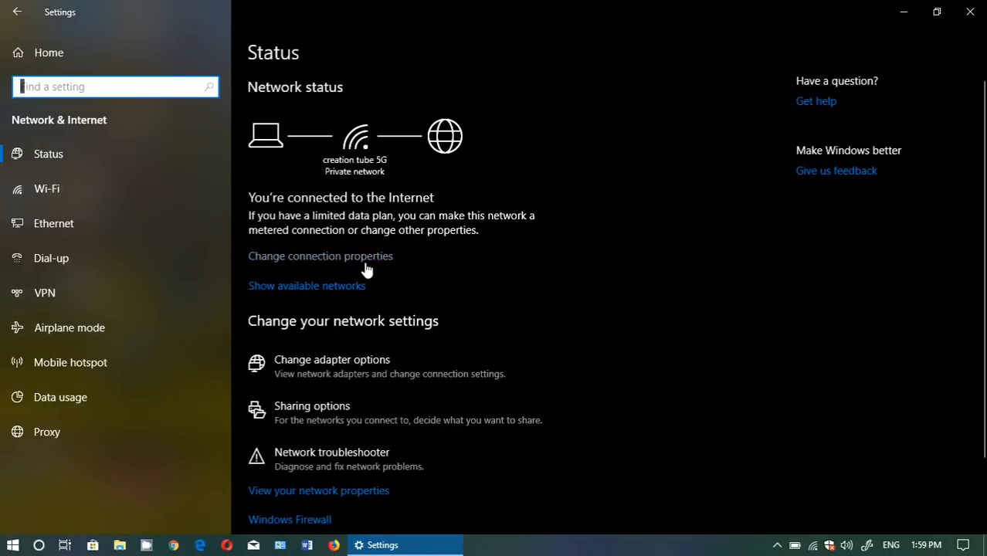
click(15, 14)
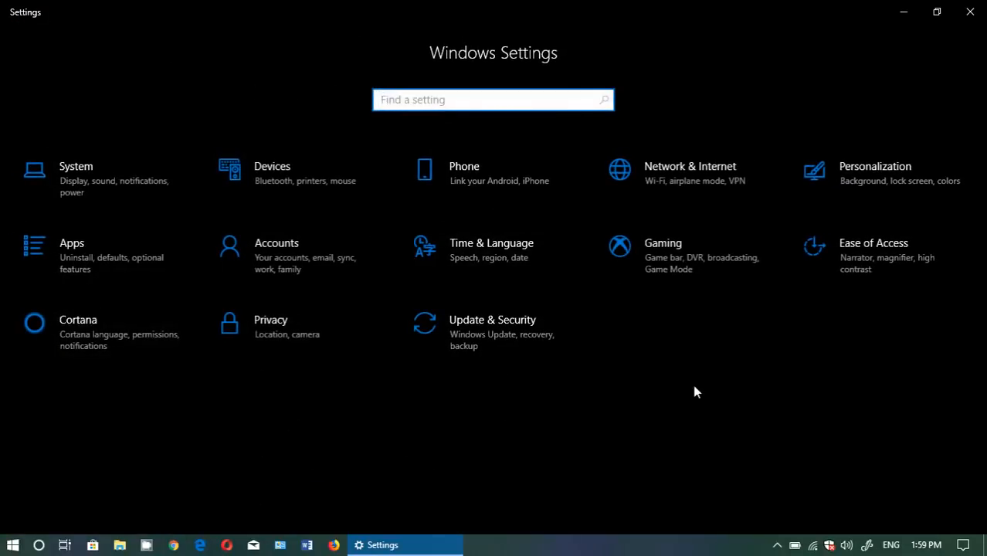
Open the Personalization category and look through the themes available on its Themes page.
click(913, 172)
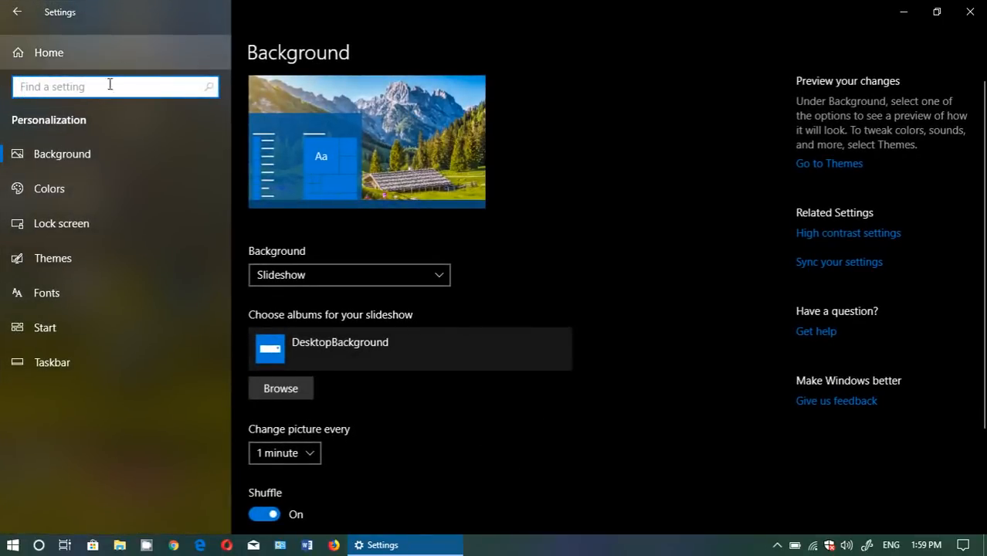
click(74, 253)
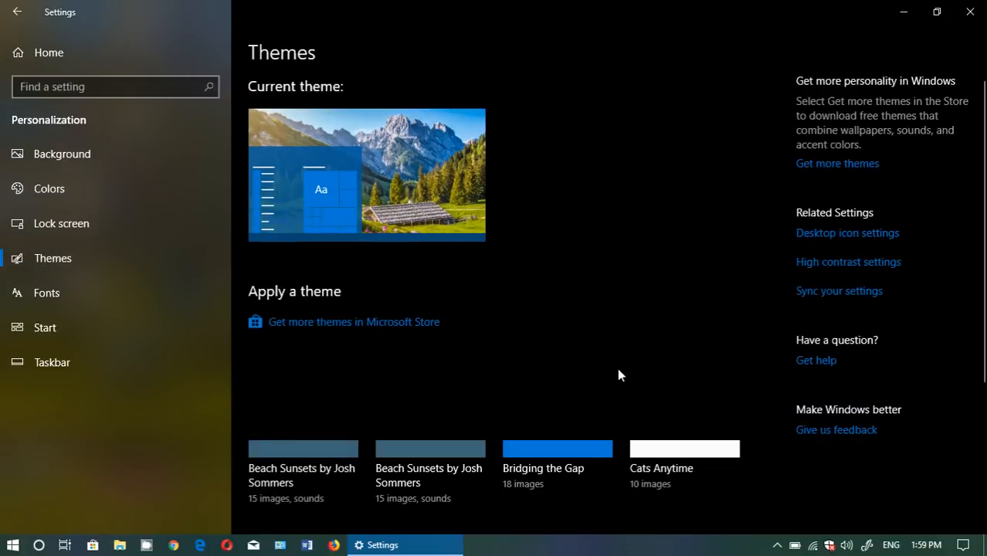
scroll(618, 368, down, 5)
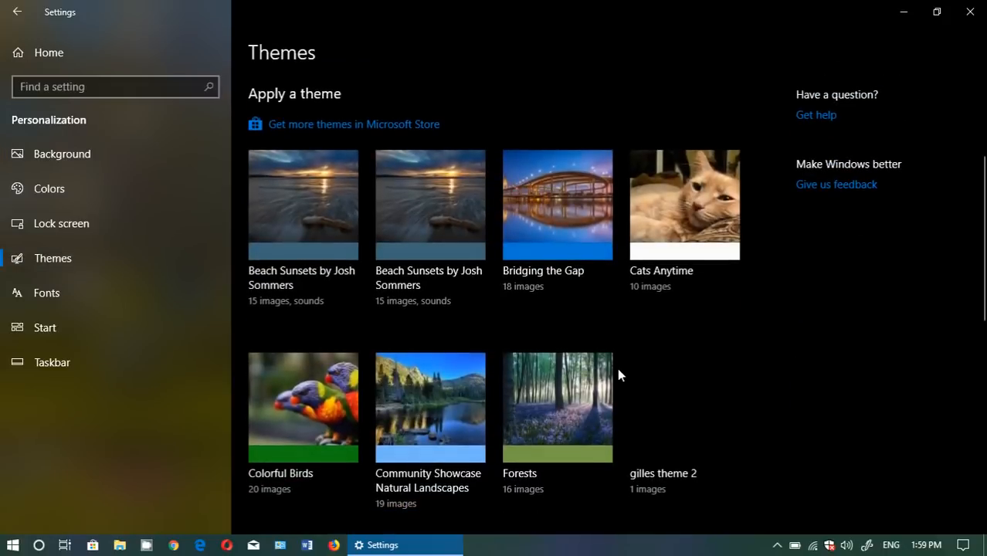
scroll(617, 367, up, 4)
scroll(617, 368, up, 1)
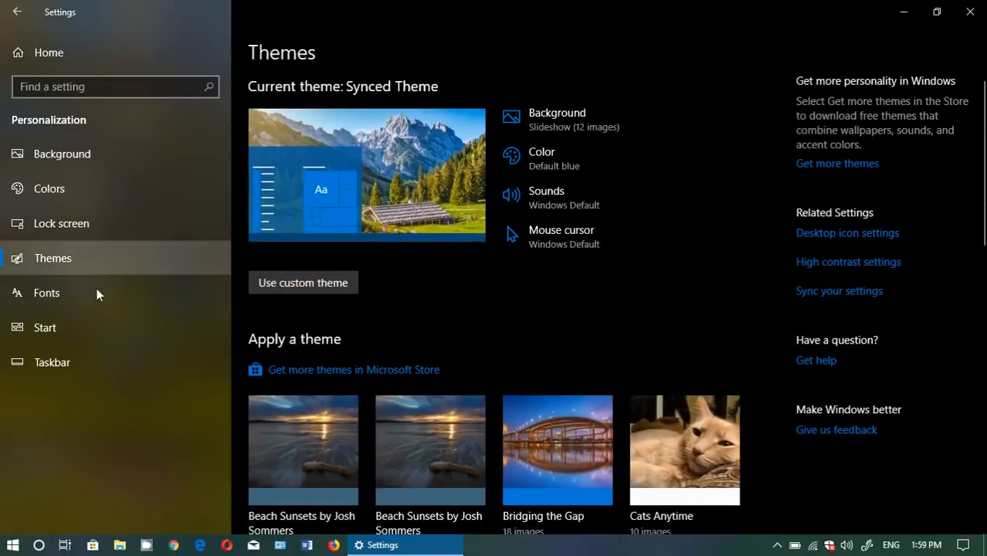
View the Taskbar, Start and Fonts pages of Personalization, ending on the Start page.
click(71, 363)
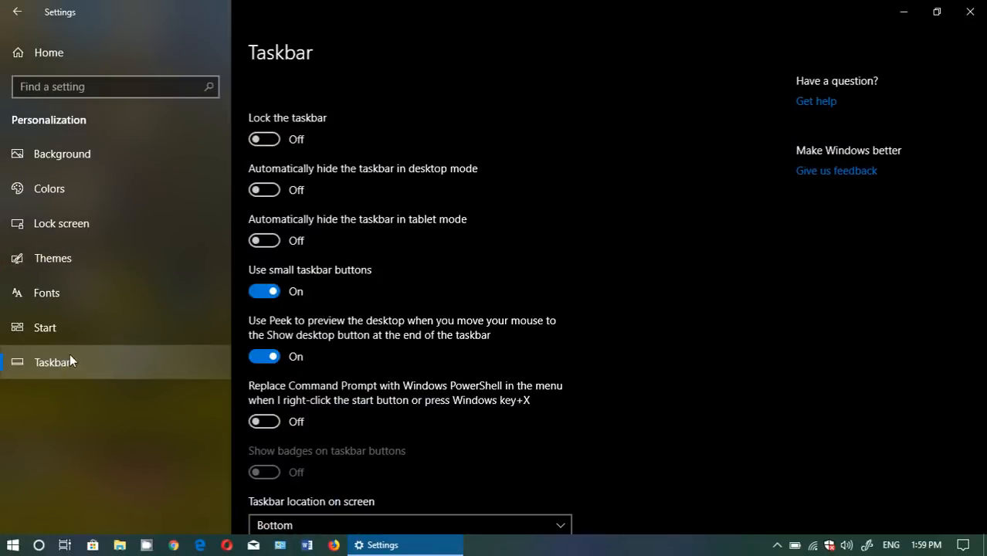
click(73, 332)
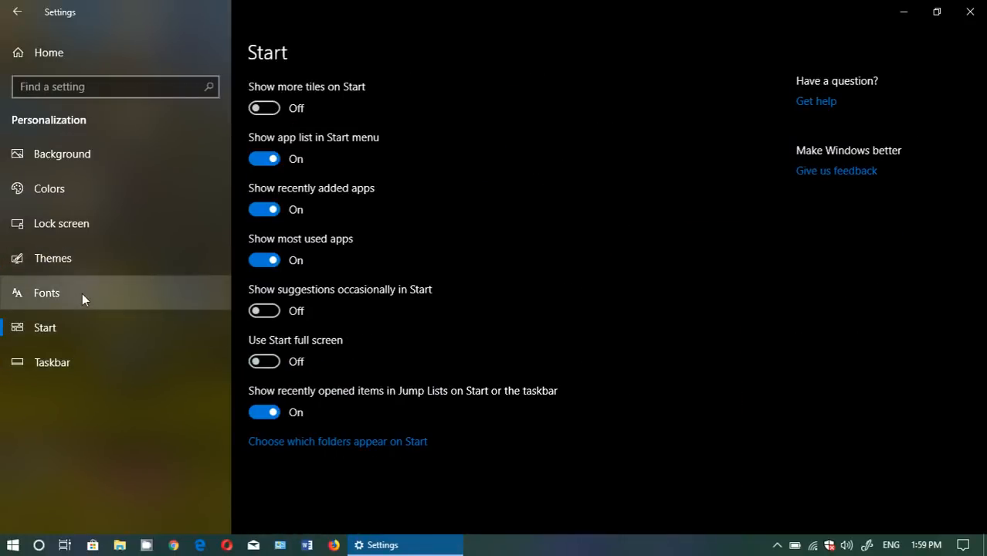
click(82, 293)
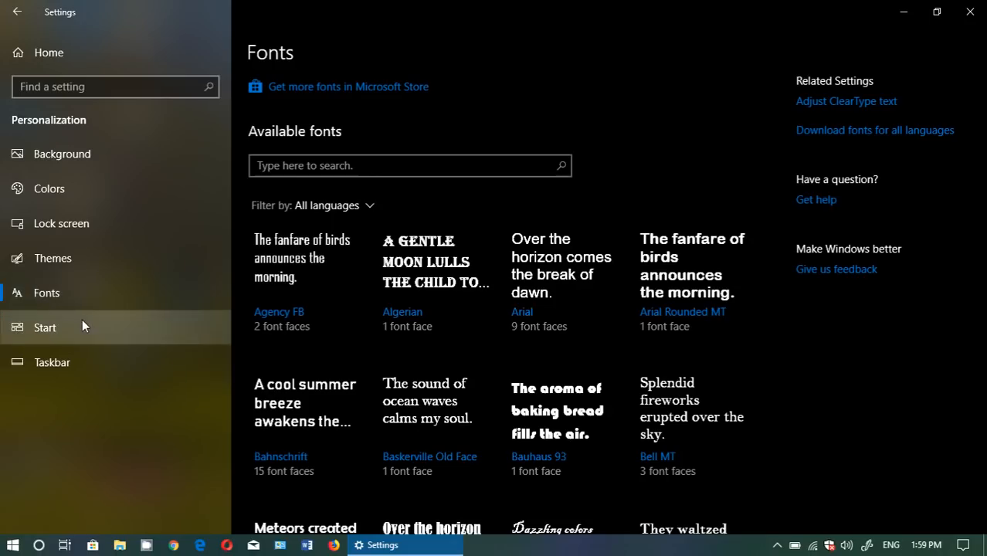
click(82, 327)
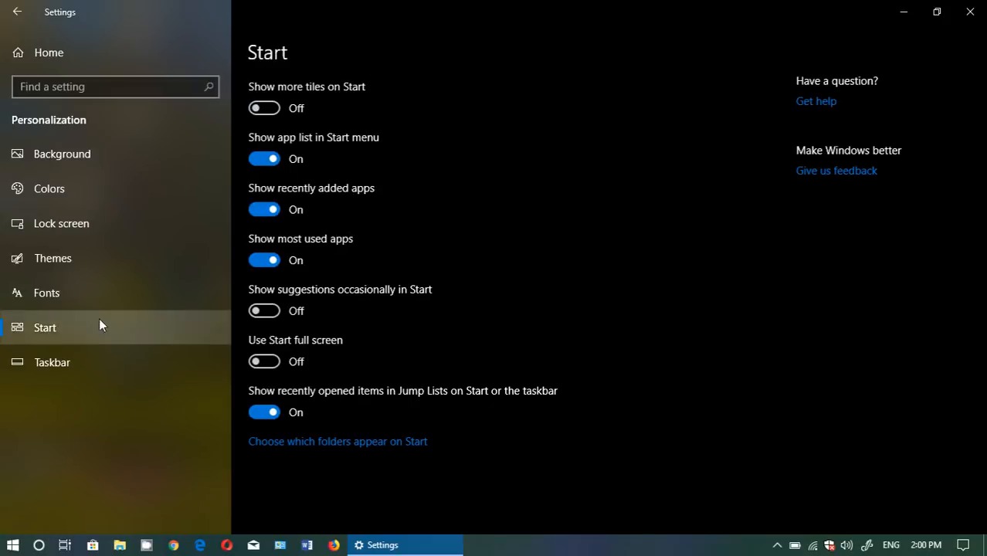
Browse the available fonts on the Personalization Fonts page and return to the Settings home page.
click(61, 290)
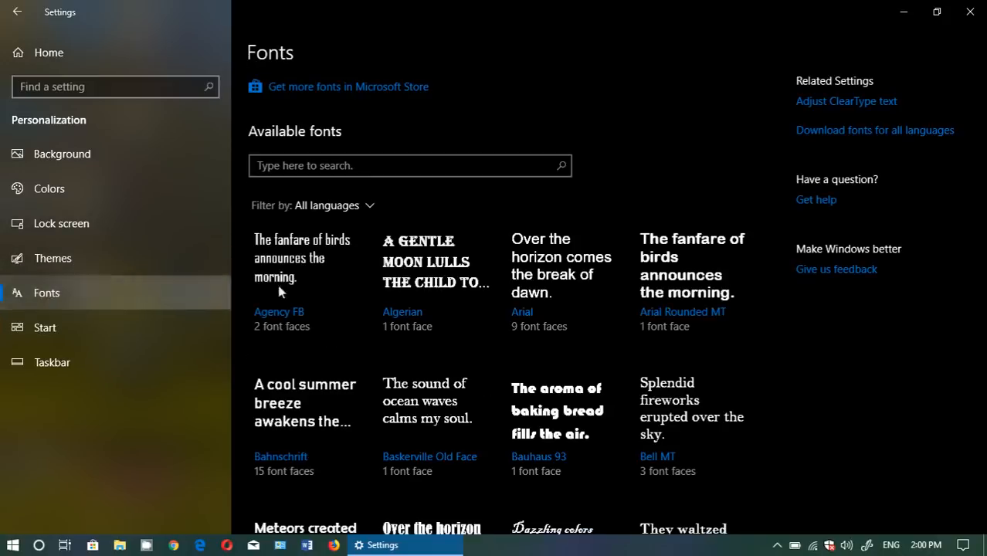
scroll(629, 352, down, 10)
scroll(639, 371, down, 9)
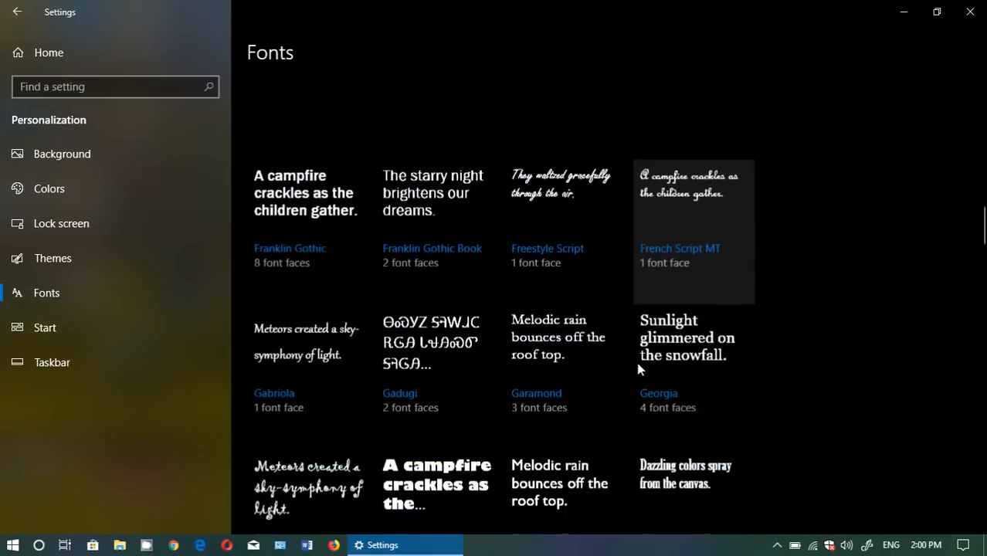
scroll(639, 370, up, 8)
scroll(639, 369, up, 1)
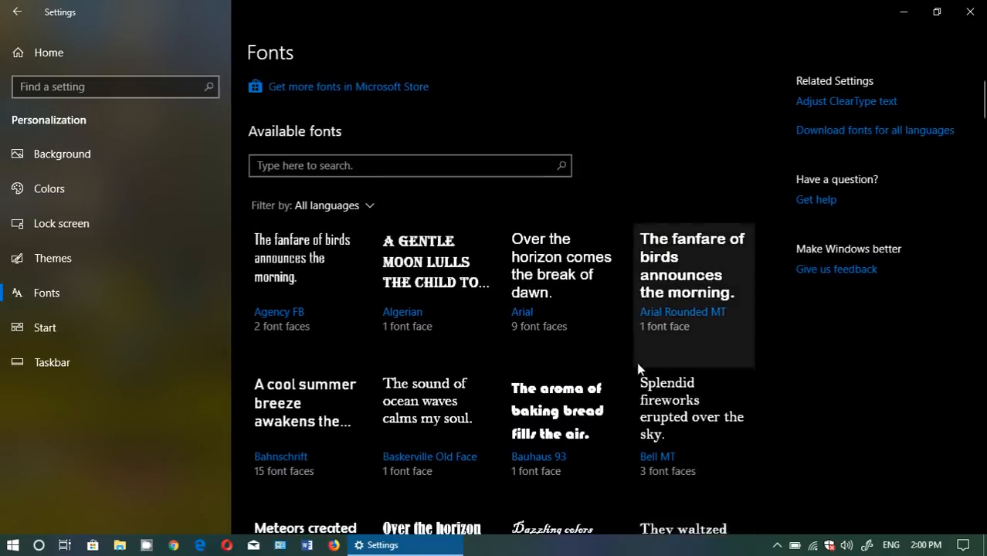
click(18, 11)
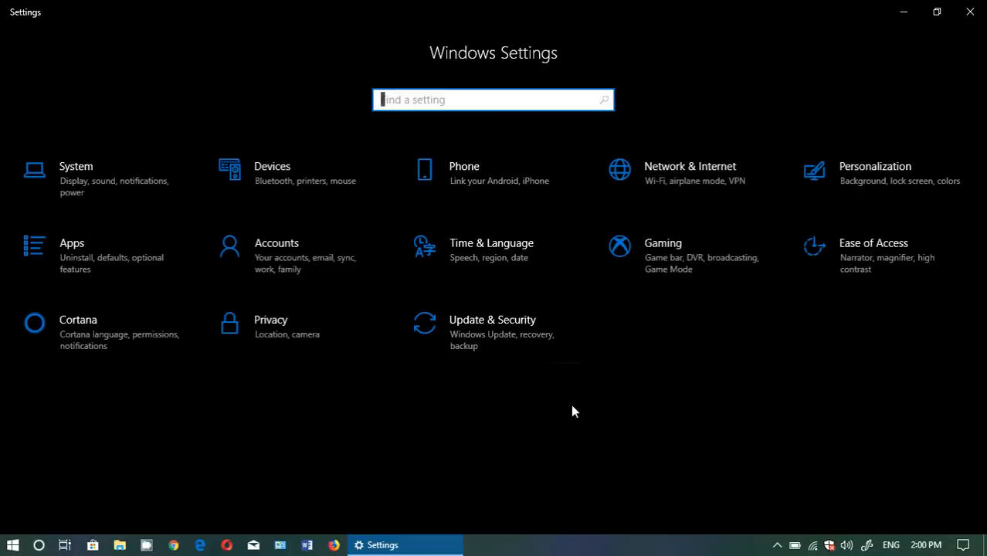
Look through the installed programs in Apps & features, expanding the µTorrent and Audacity 2.1.2 entries to see their management options.
click(108, 268)
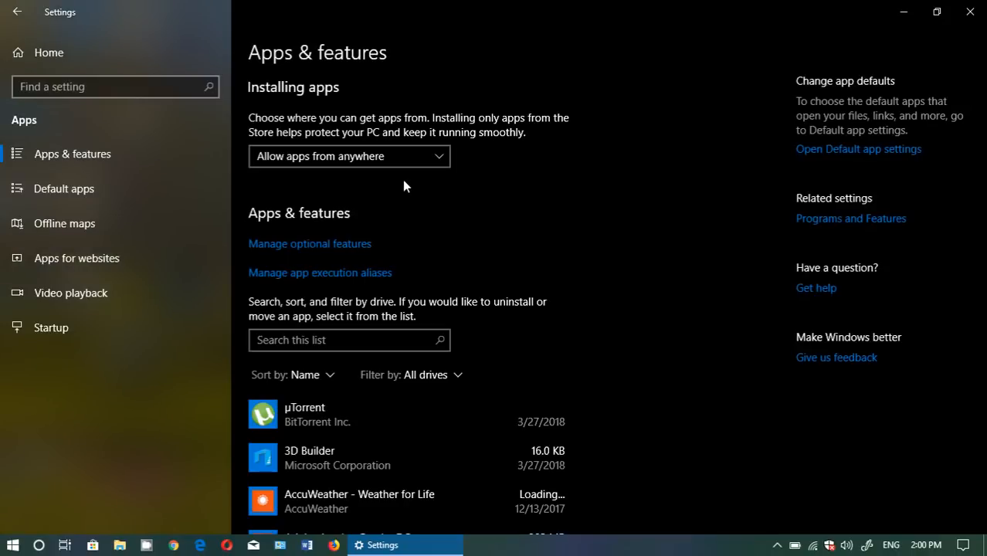
click(361, 417)
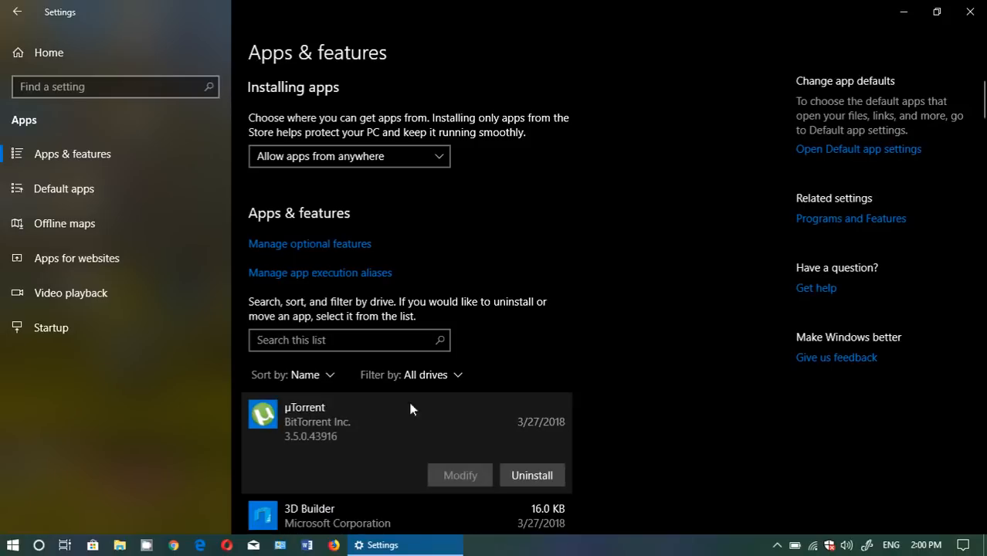
scroll(648, 376, down, 6)
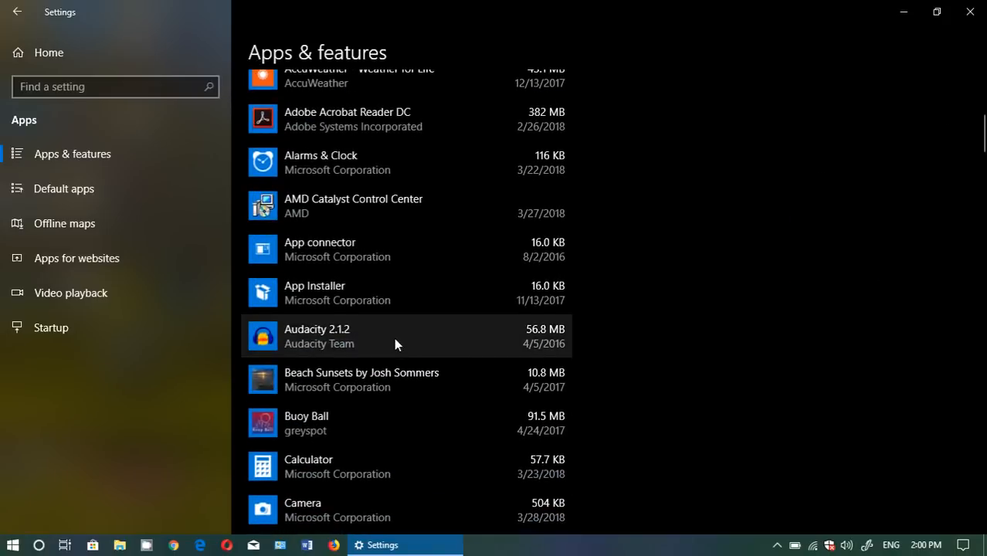
click(394, 338)
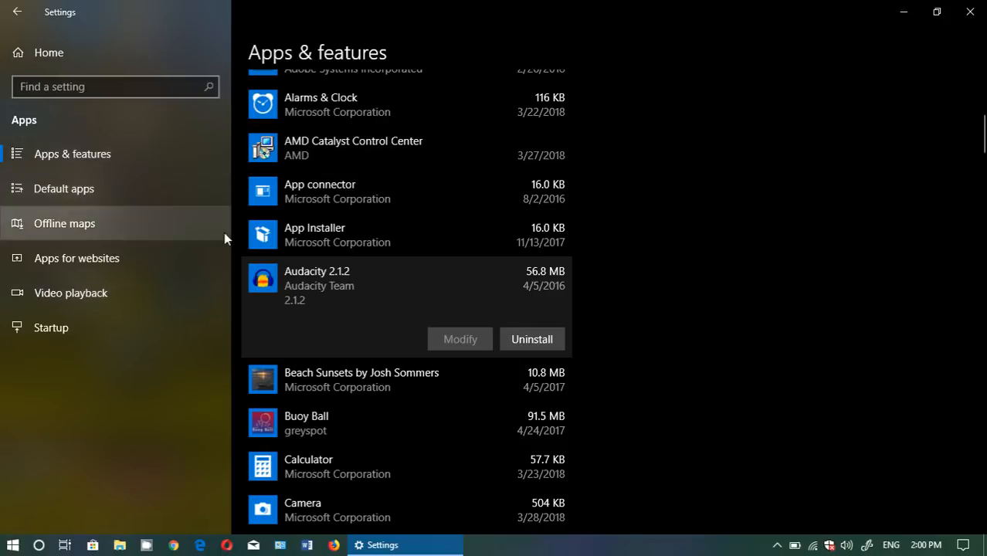
scroll(685, 345, down, 1)
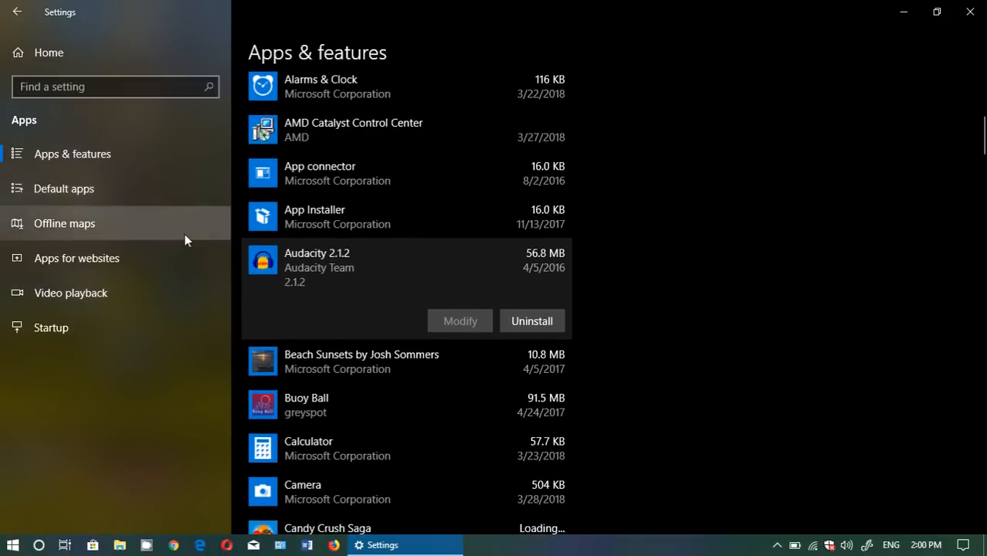
scroll(332, 462, down, 3)
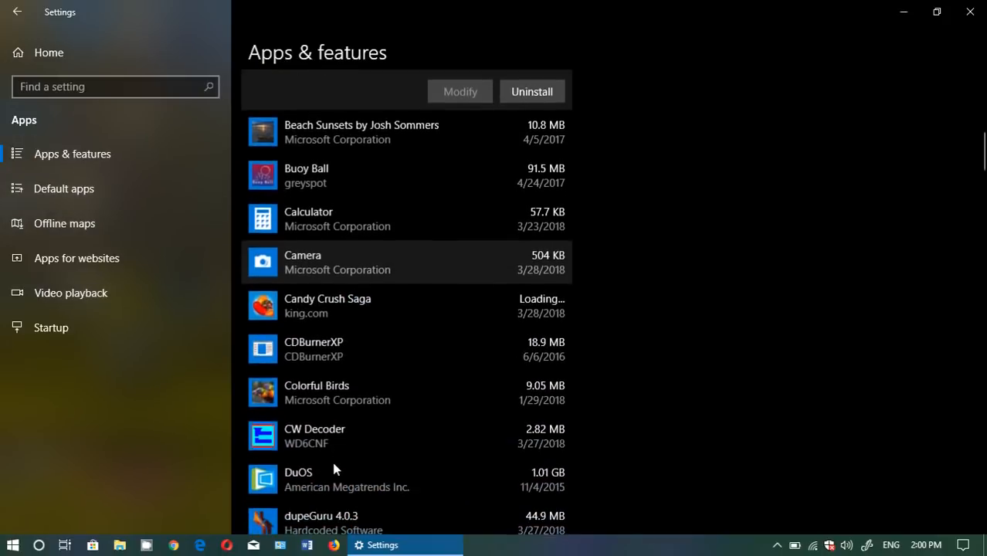
Open the advanced options of Candy Crush Saga and examine its specifications, permissions, Terminate and Reset sections.
click(343, 308)
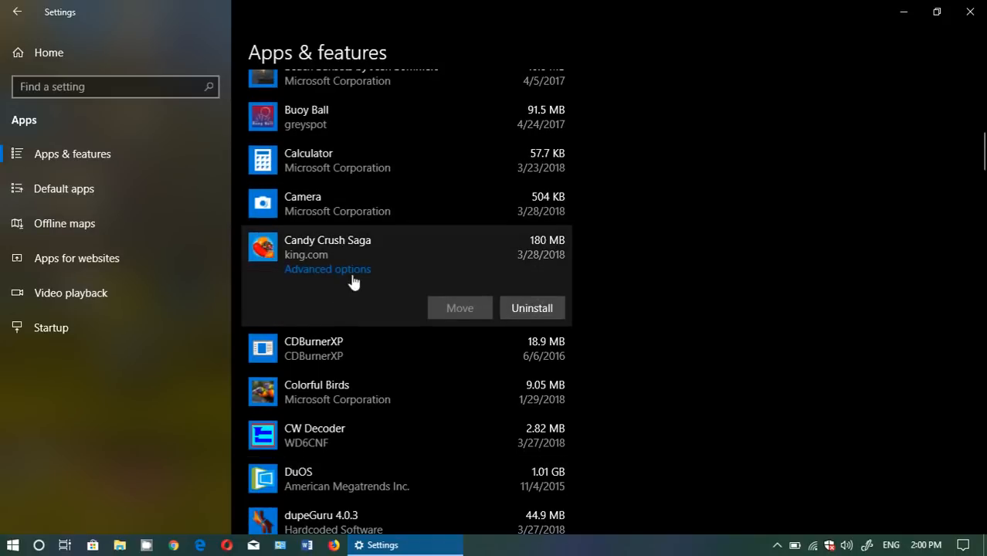
click(349, 270)
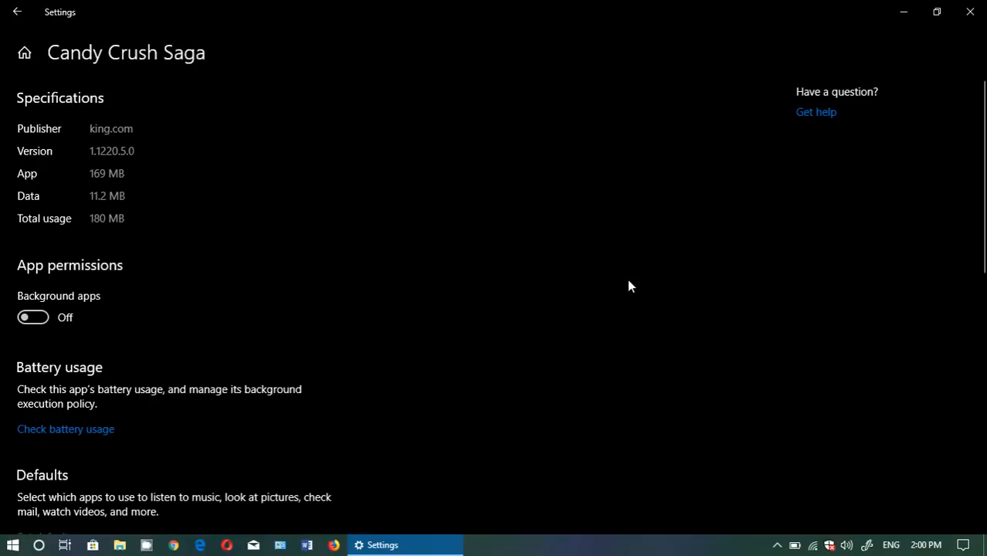
scroll(428, 322, down, 6)
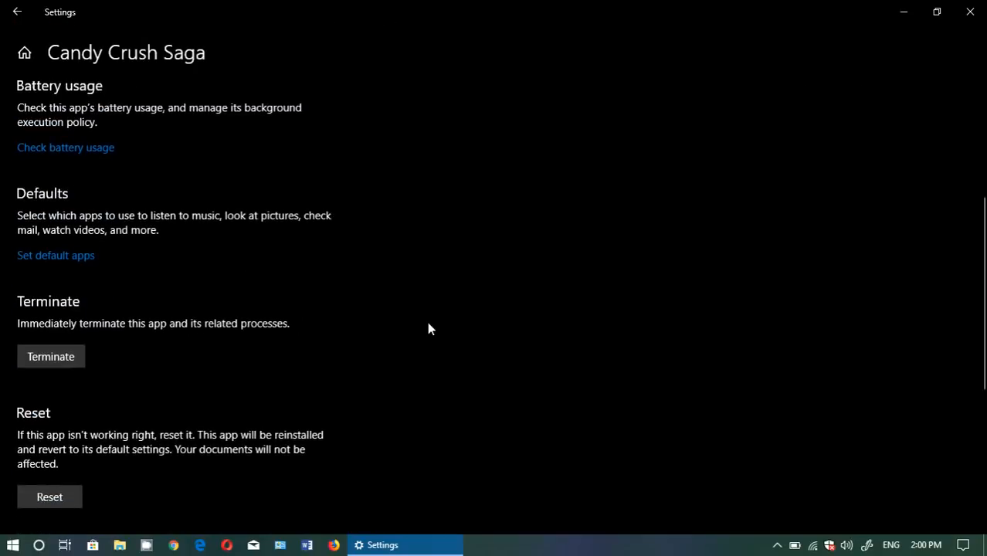
Examine the Uninstall and add-ons sections of Candy Crush Saga's advanced options, and review its specifications again.
scroll(428, 328, down, 2)
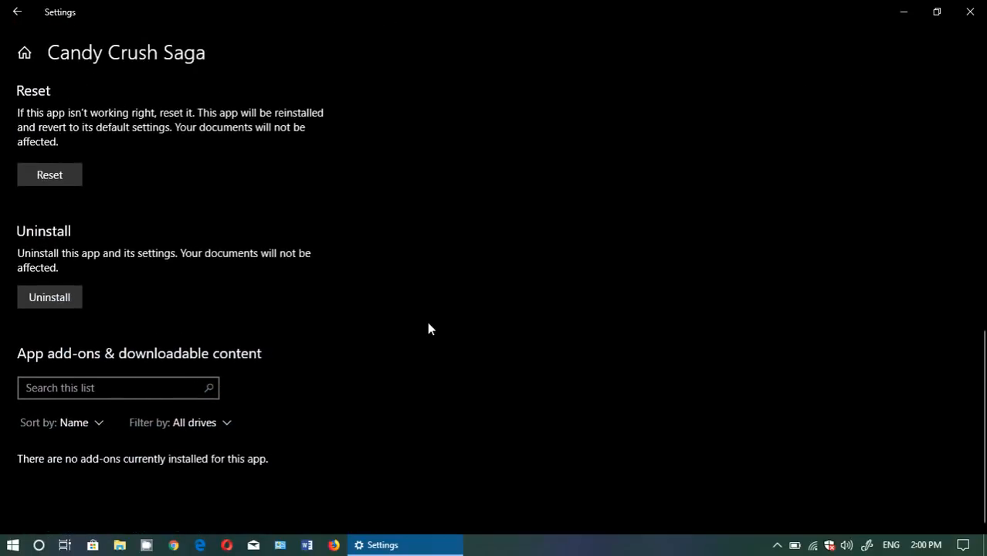
scroll(429, 329, up, 3)
scroll(428, 328, up, 1)
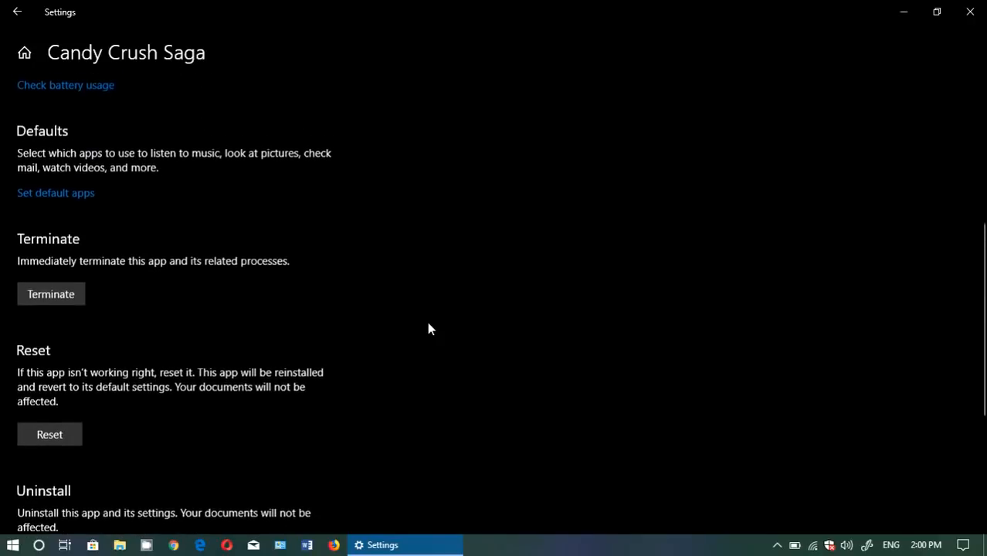
scroll(429, 328, up, 4)
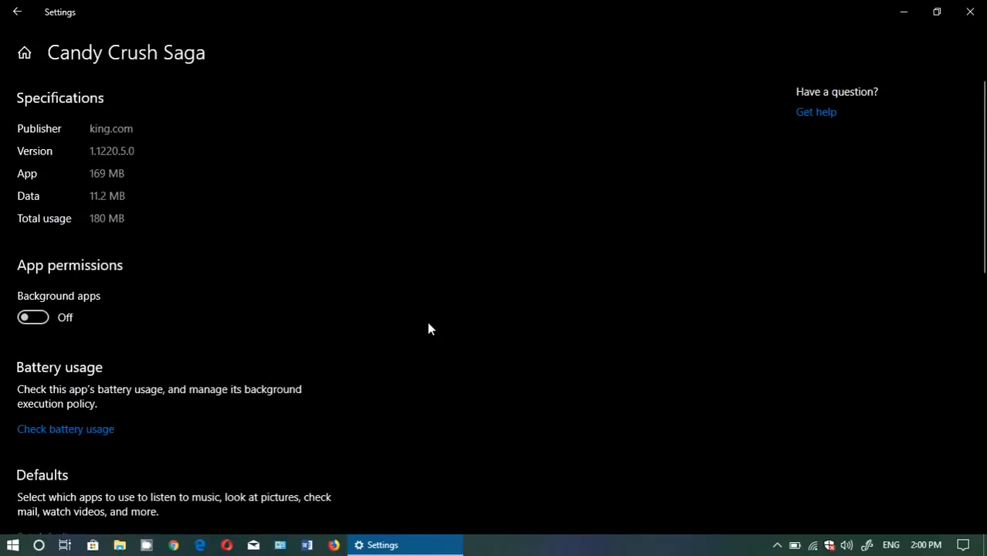
Leave the Candy Crush Saga options, view the Video playback page of Apps, and return to the Settings home page.
click(17, 11)
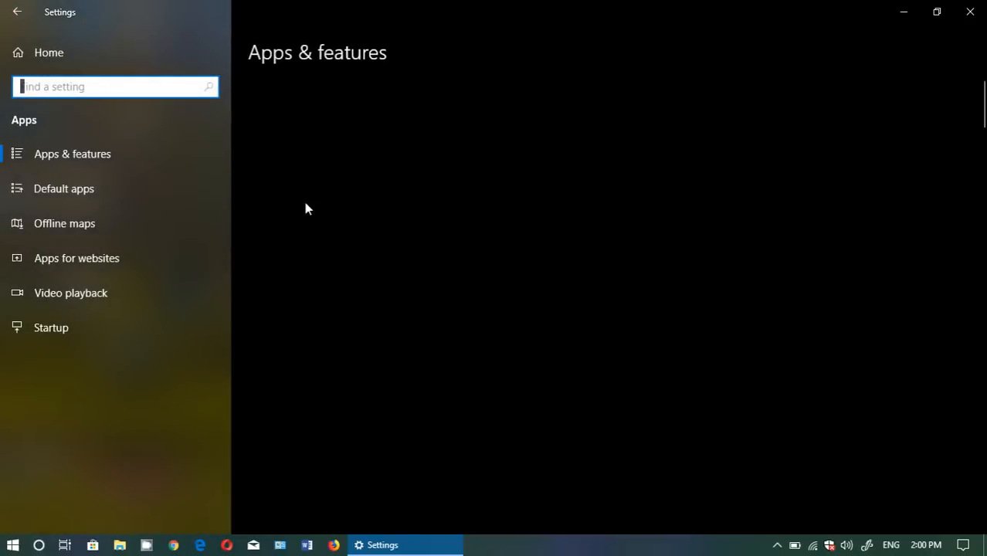
click(80, 285)
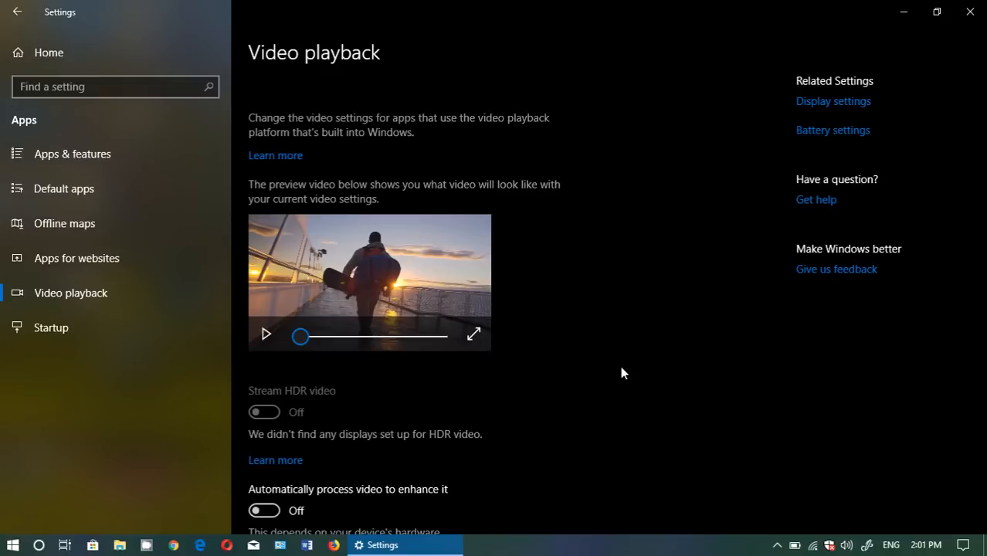
click(17, 12)
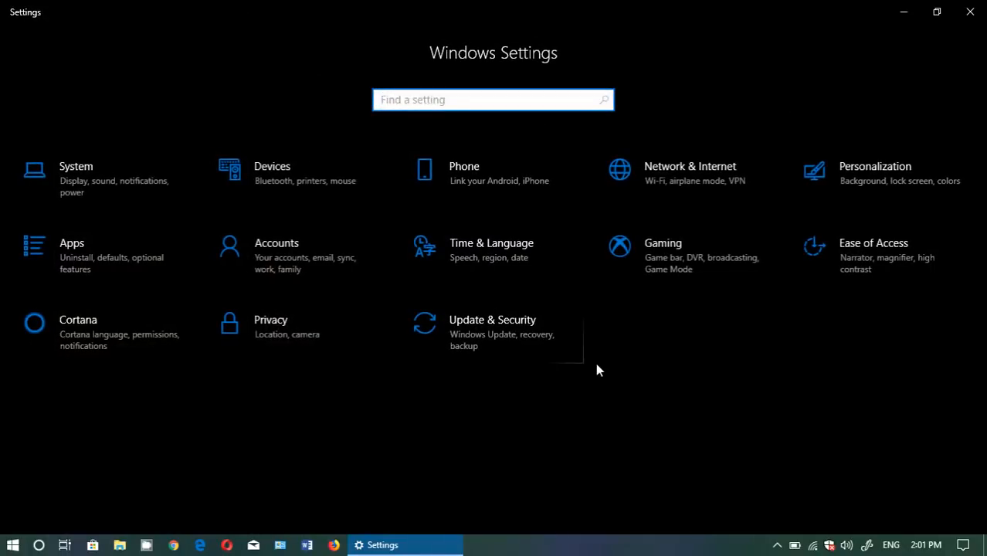
View the Your info page of Accounts down to the picture options and return to the Settings home page.
click(316, 267)
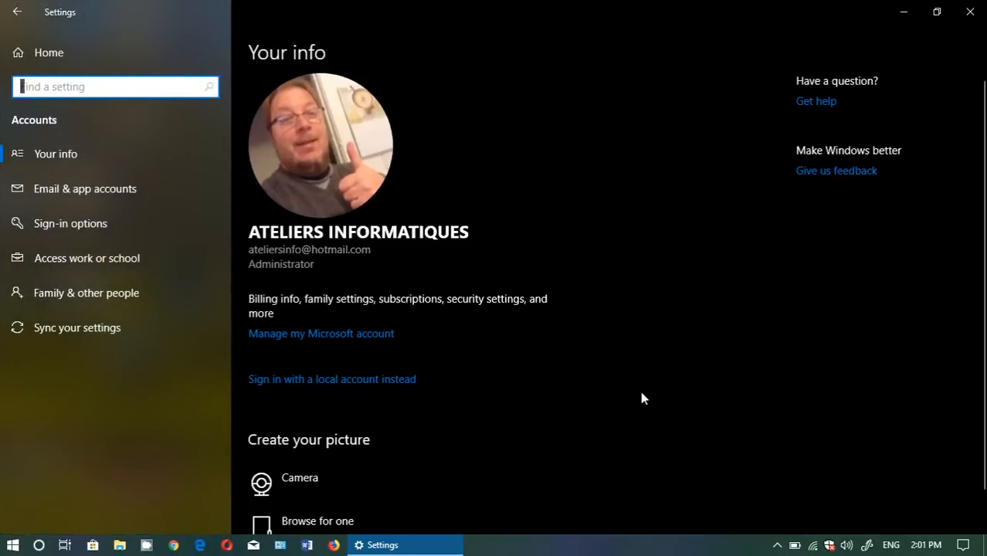
scroll(642, 395, down, 1)
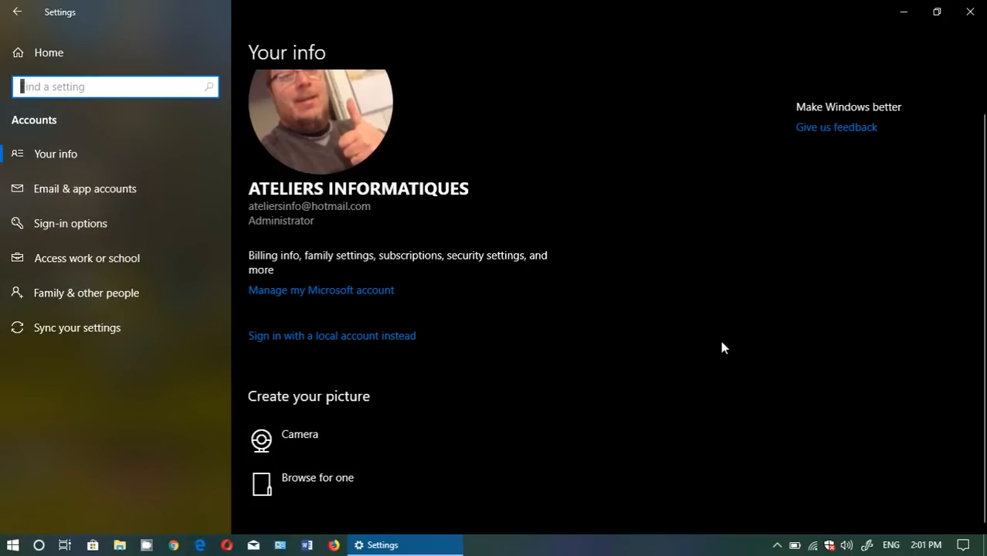
click(17, 11)
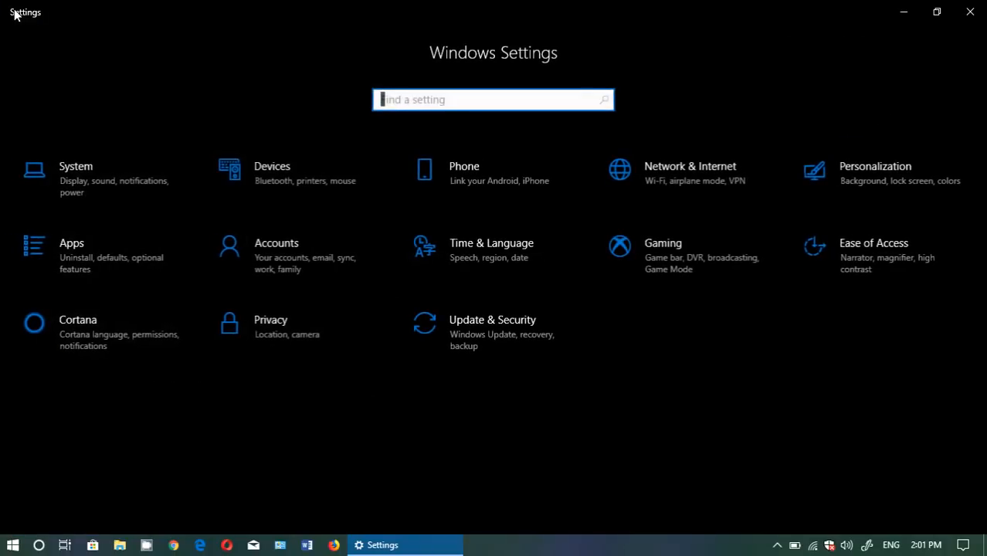
View the Date & time and Region & language pages of Time & Language, and return to the Settings home page.
click(501, 264)
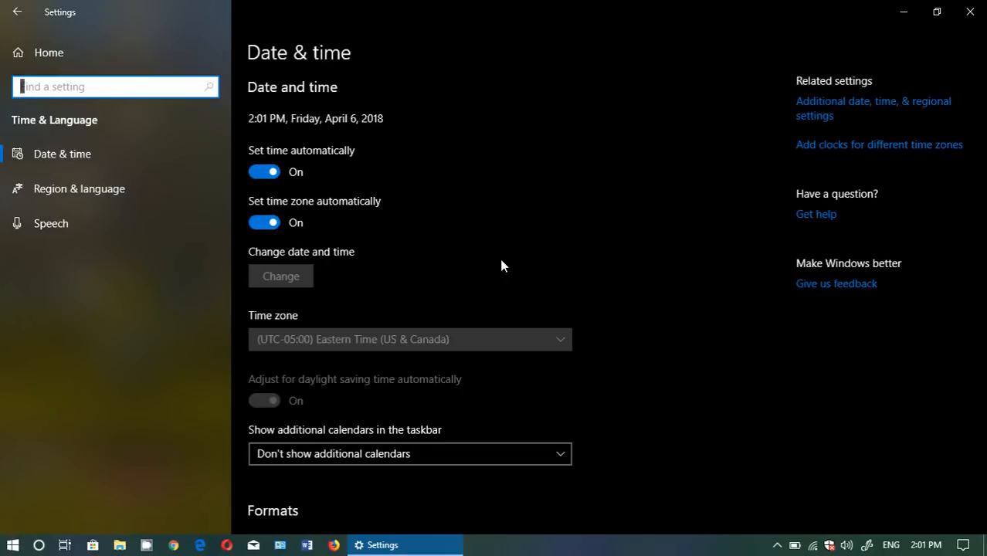
click(60, 159)
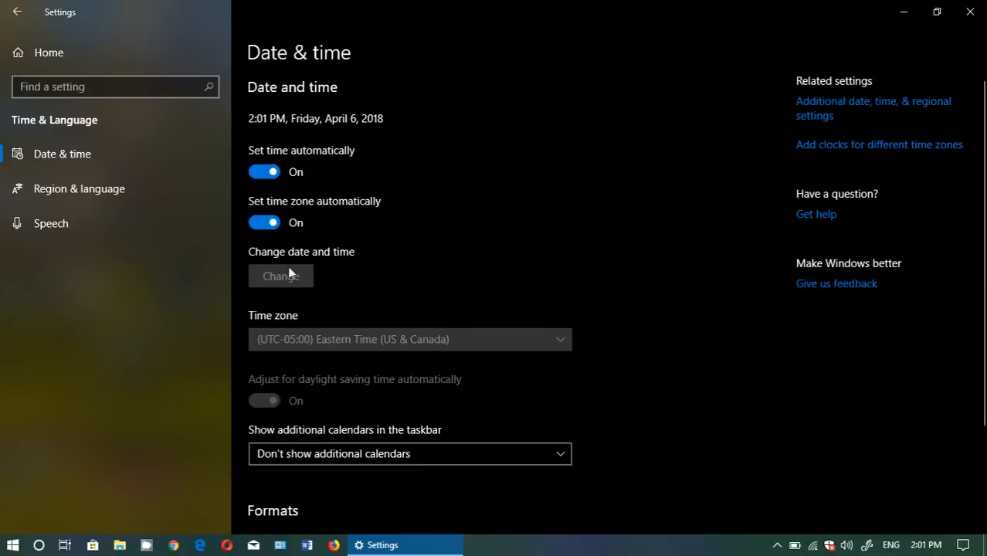
click(147, 194)
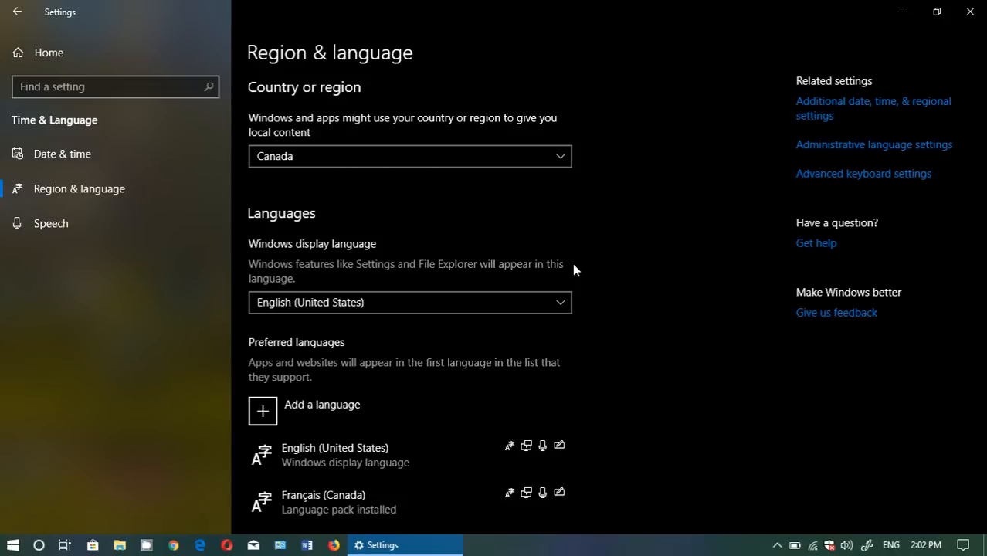
scroll(650, 344, down, 1)
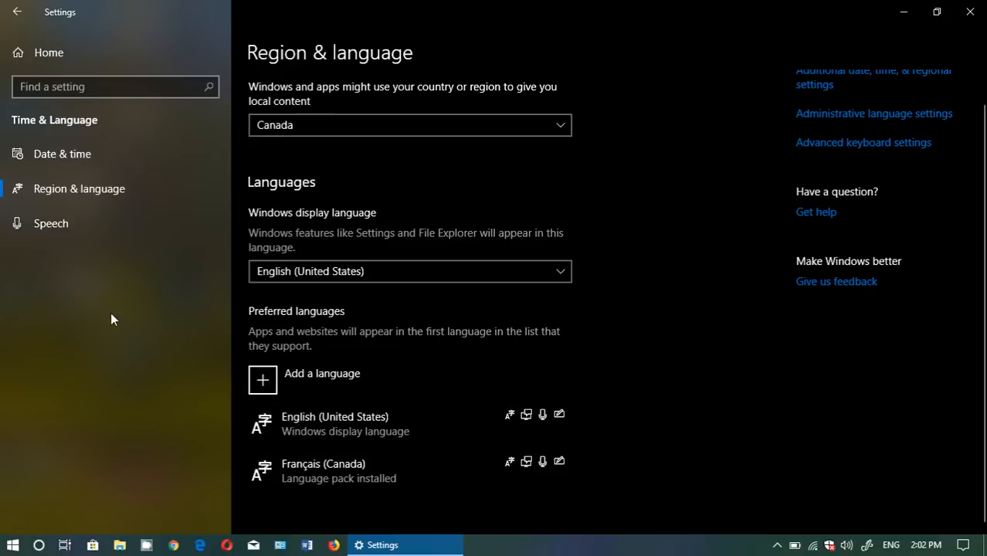
click(16, 13)
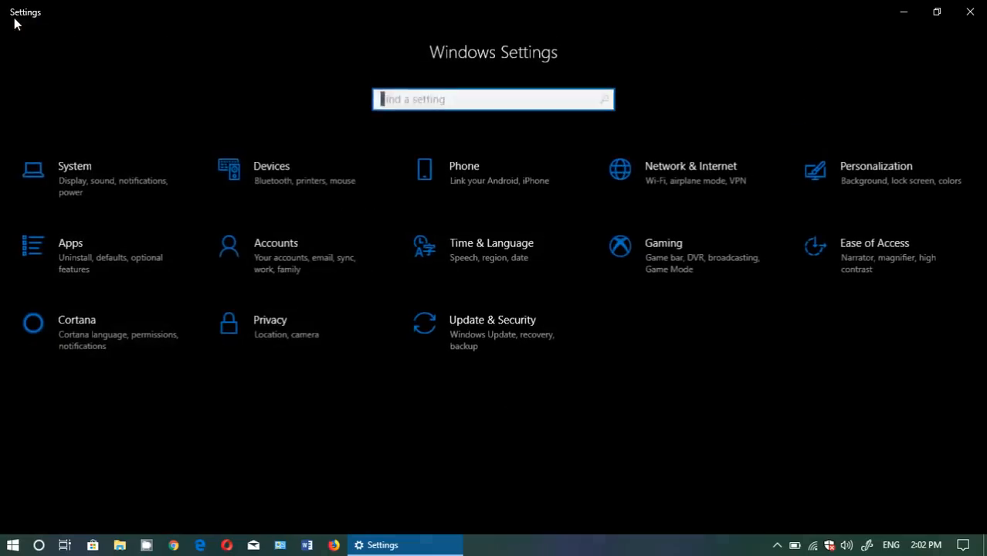
View the Game bar and Xbox Networking pages of Gaming and return to the Settings home page.
click(682, 277)
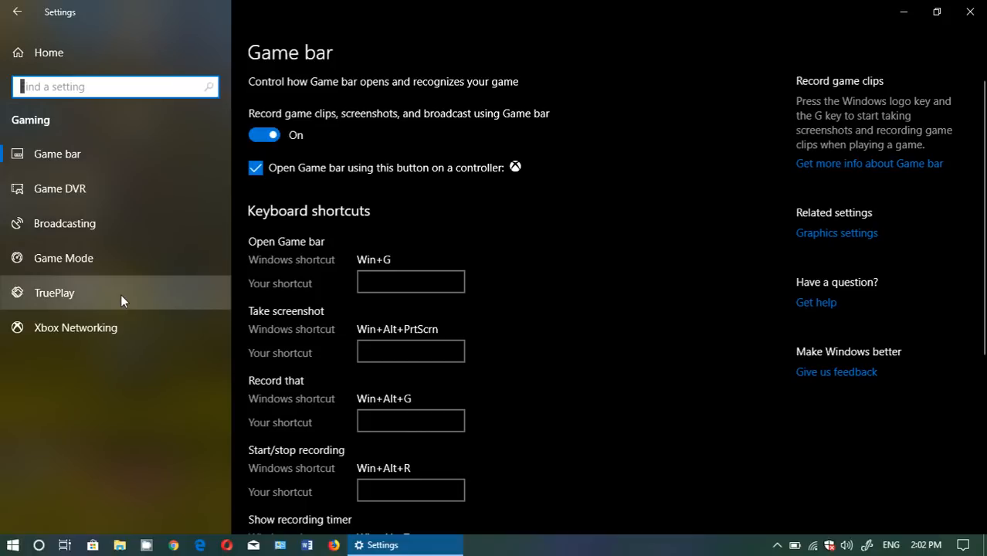
click(109, 333)
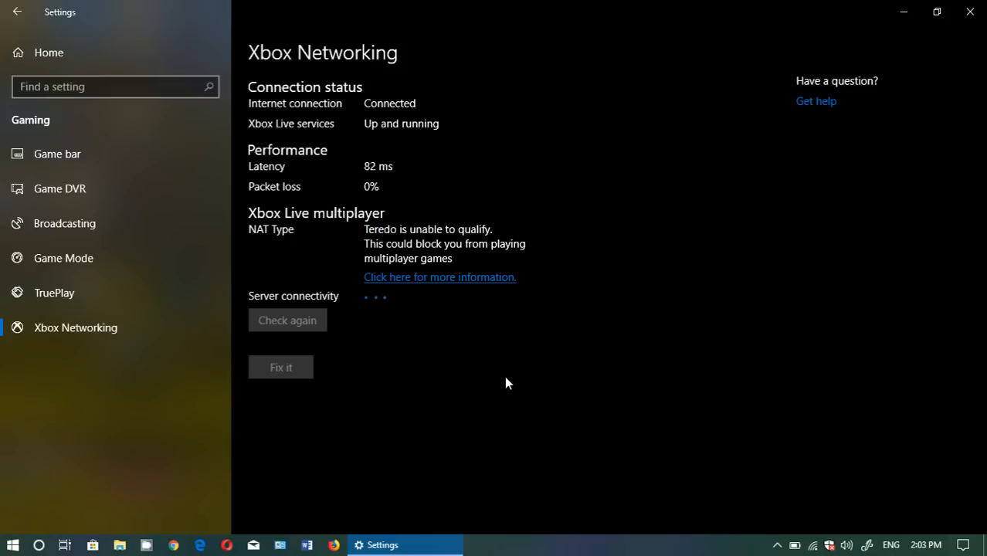
click(15, 13)
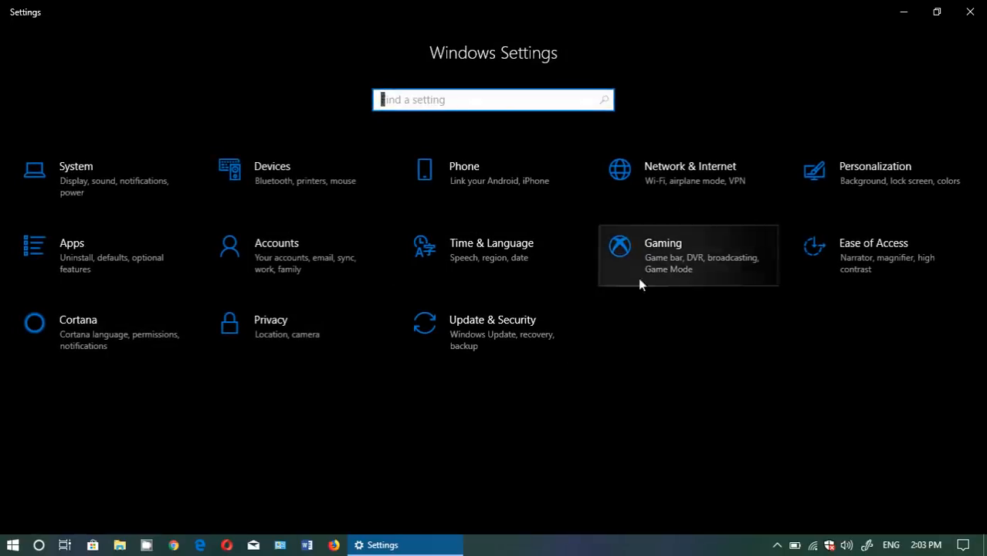
Look through the Display and Cursor & pointer size pages of Ease of Access.
click(862, 249)
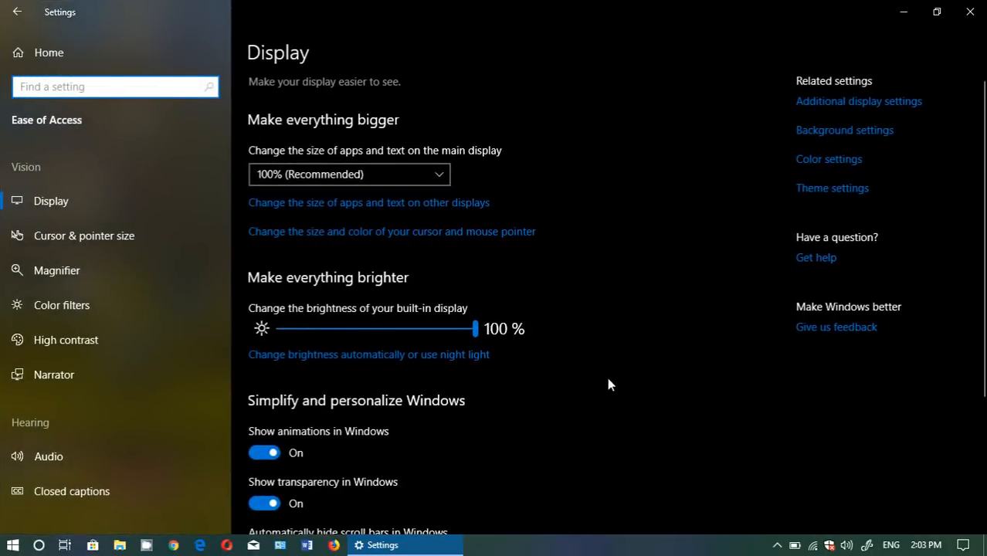
scroll(608, 384, down, 5)
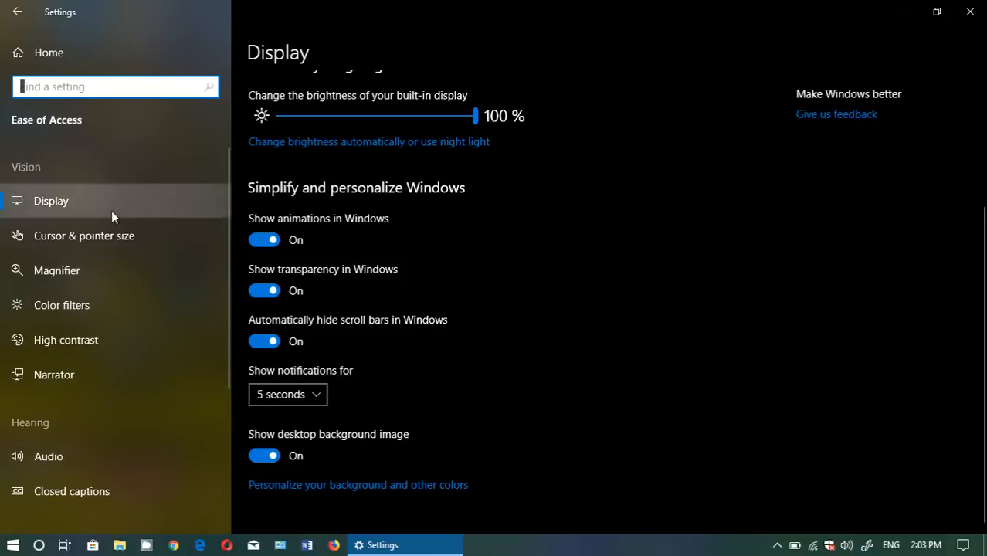
click(117, 235)
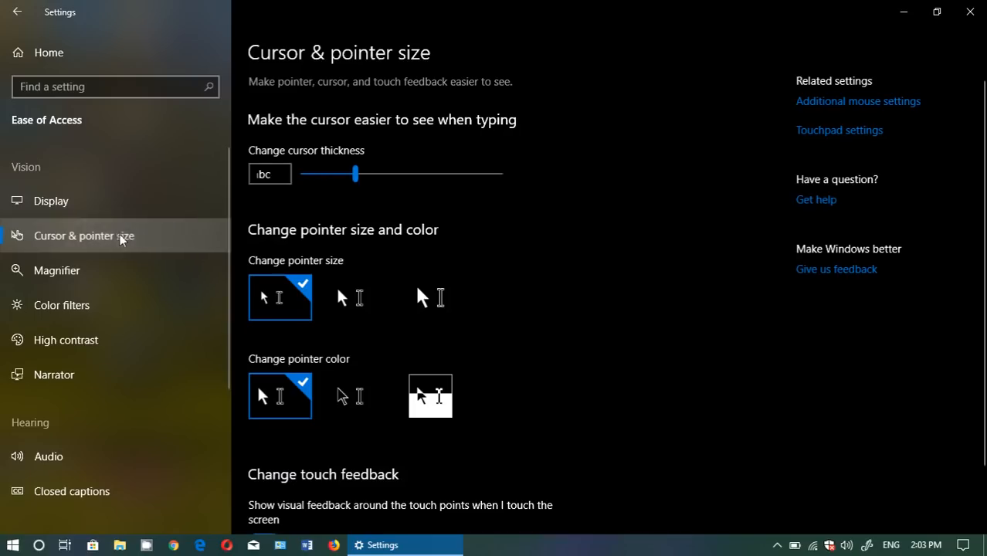
scroll(507, 344, down, 1)
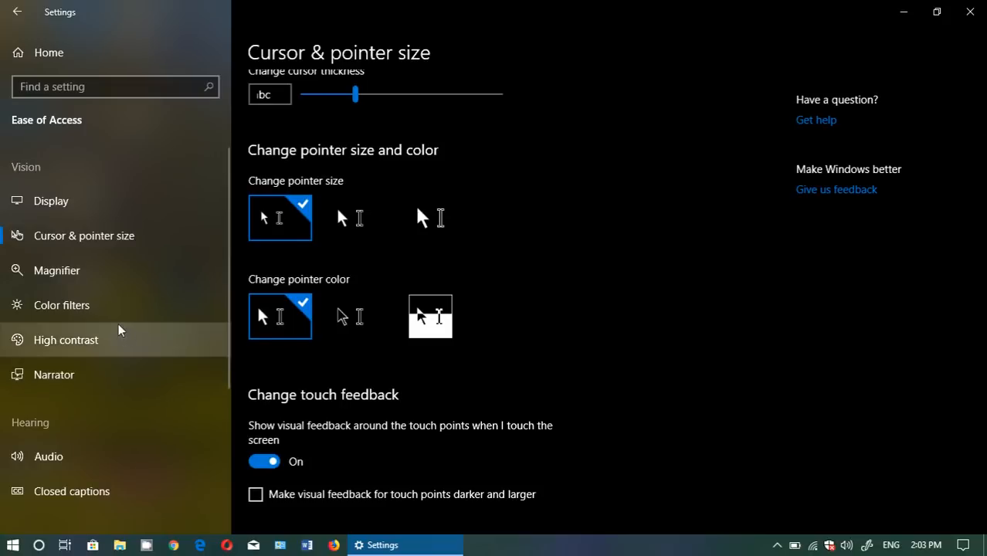
Examine the theme and color options on the High contrast page and return to the Settings home page.
click(106, 345)
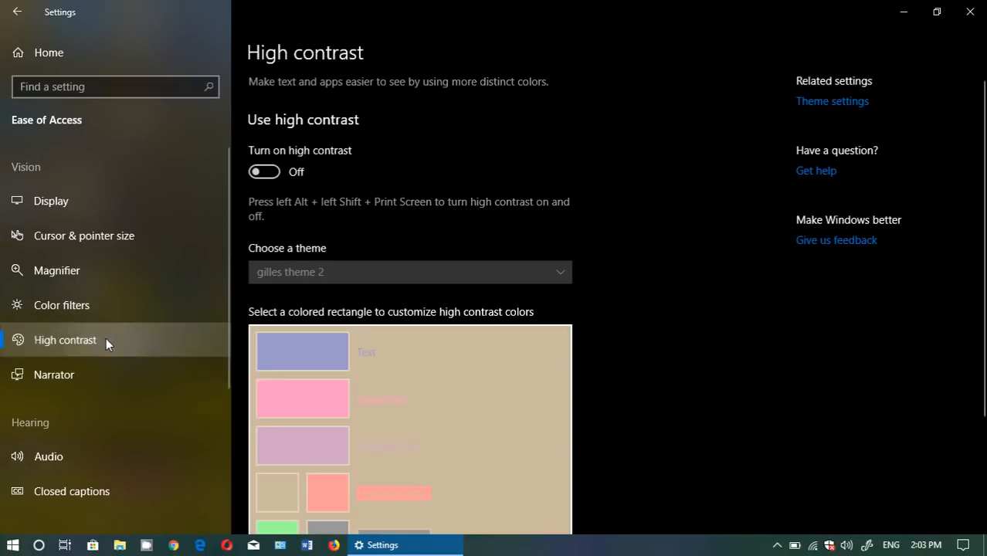
scroll(595, 307, down, 3)
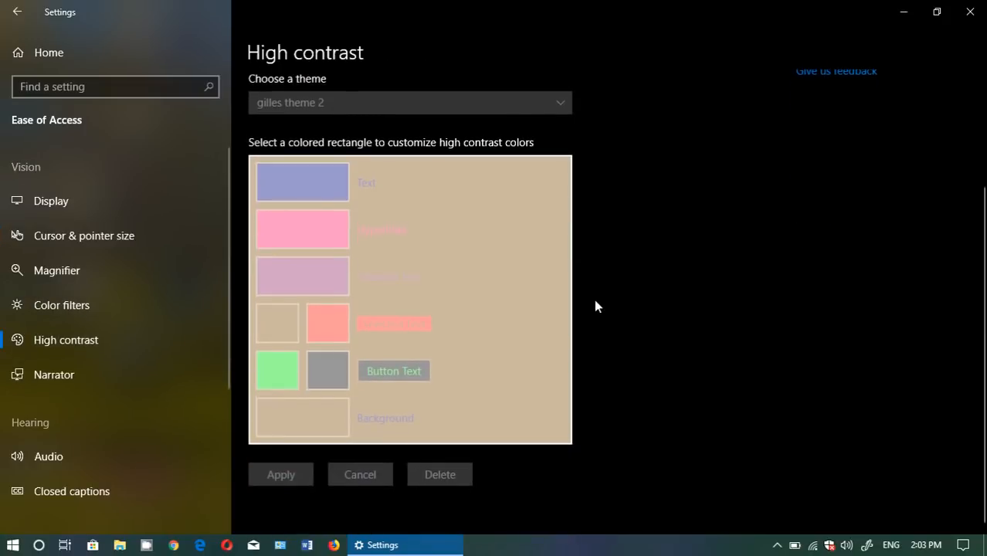
scroll(595, 306, up, 3)
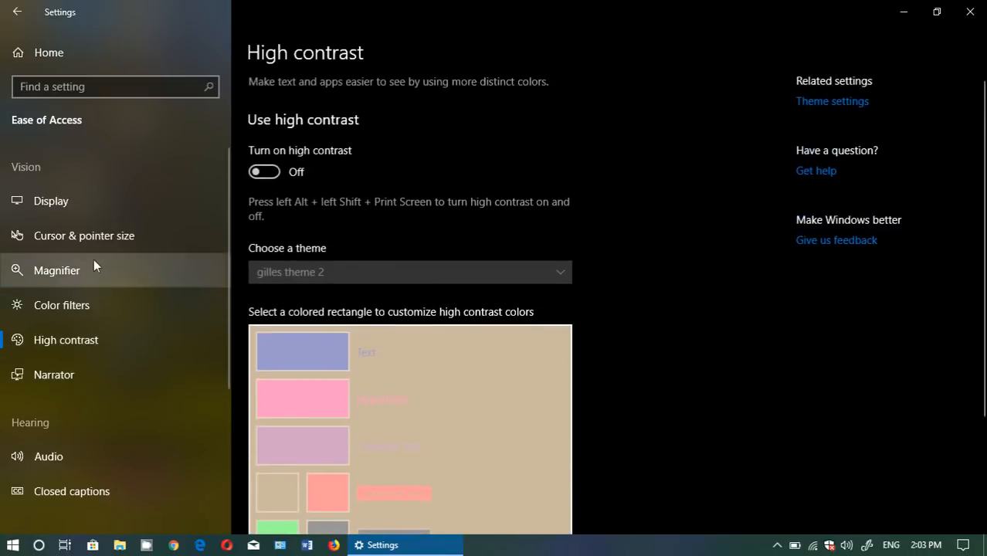
click(17, 12)
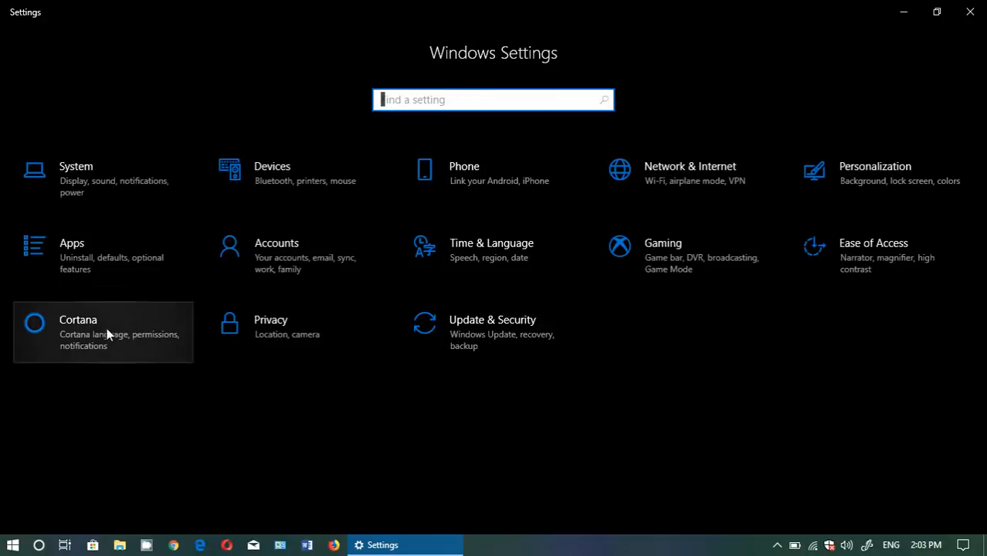
View Cortana's Talk to Cortana, Permissions & History, Cortana across my devices and More details pages, and return to the Settings home page.
click(82, 332)
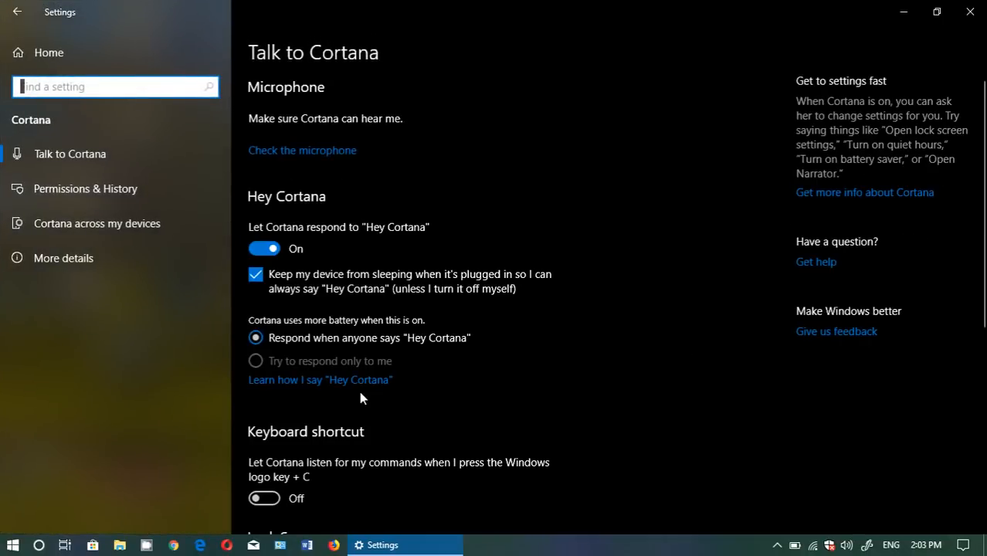
click(101, 154)
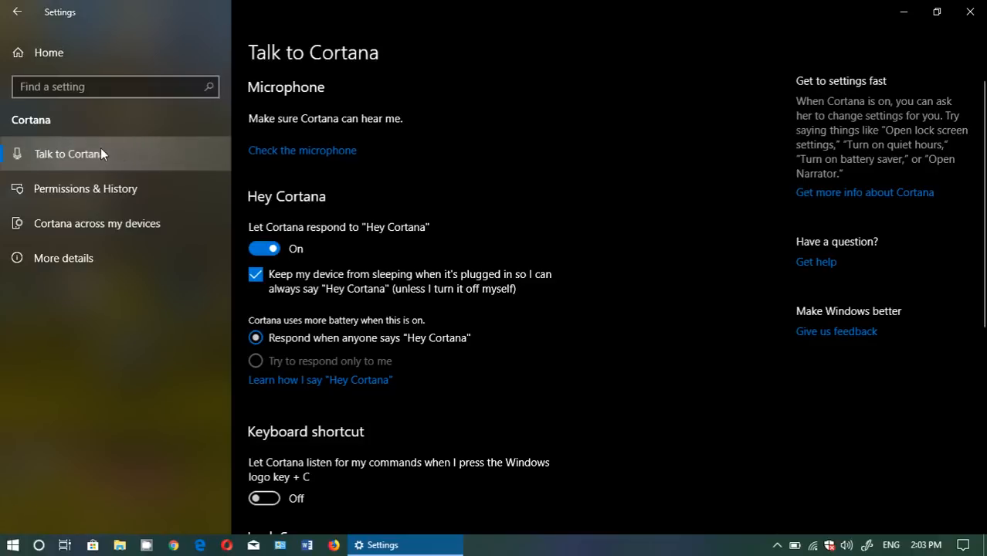
click(98, 195)
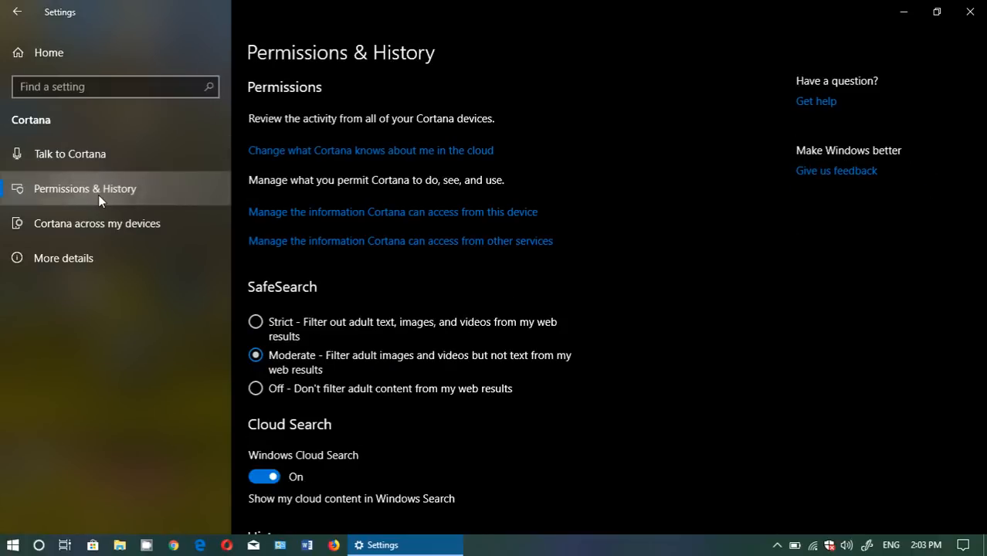
click(130, 234)
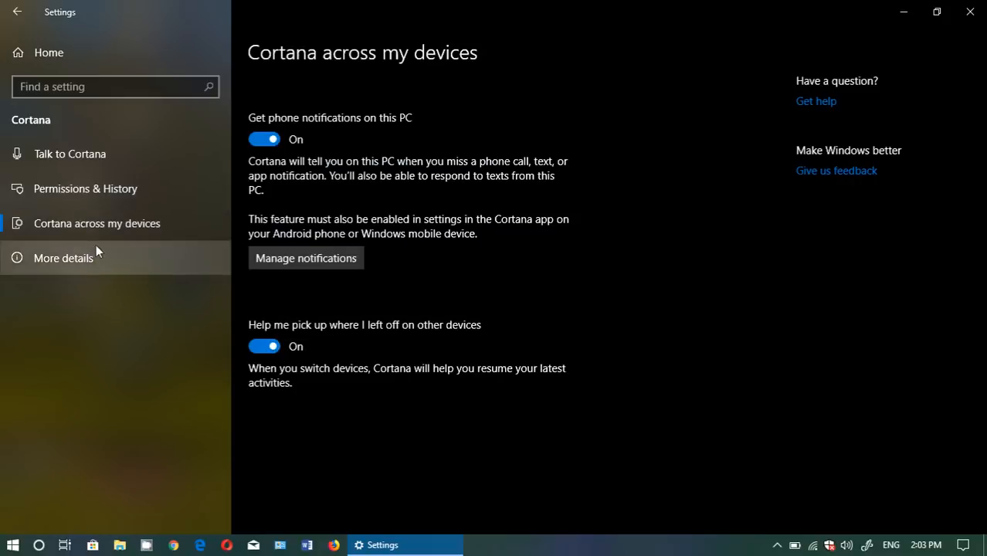
click(95, 251)
click(75, 148)
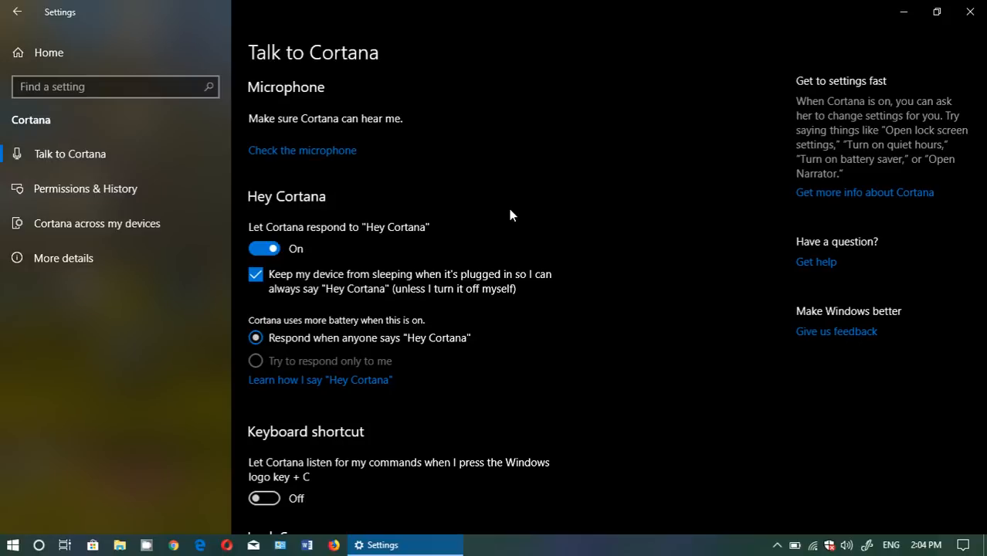
click(17, 12)
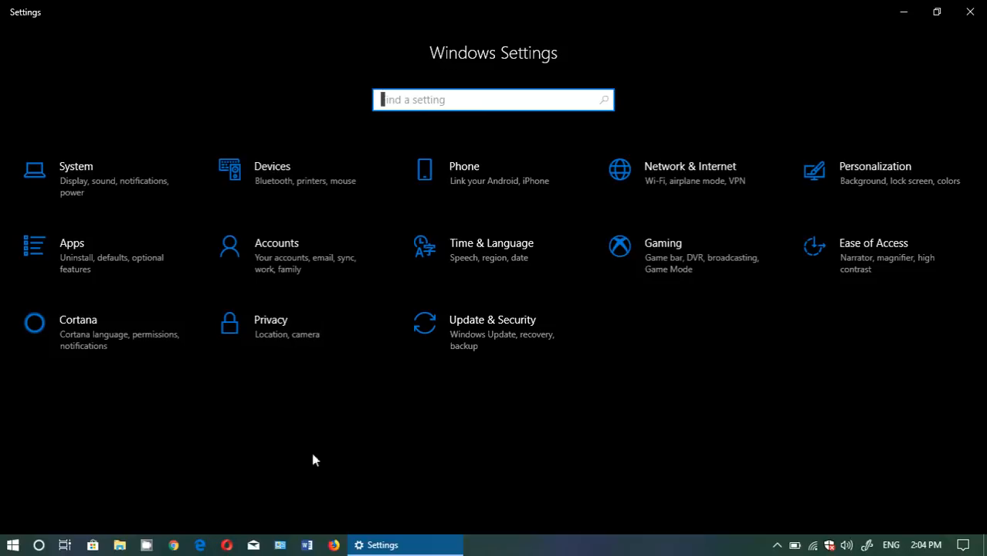
Open the General page of Privacy and look through the full list of Windows and app permission categories.
click(255, 324)
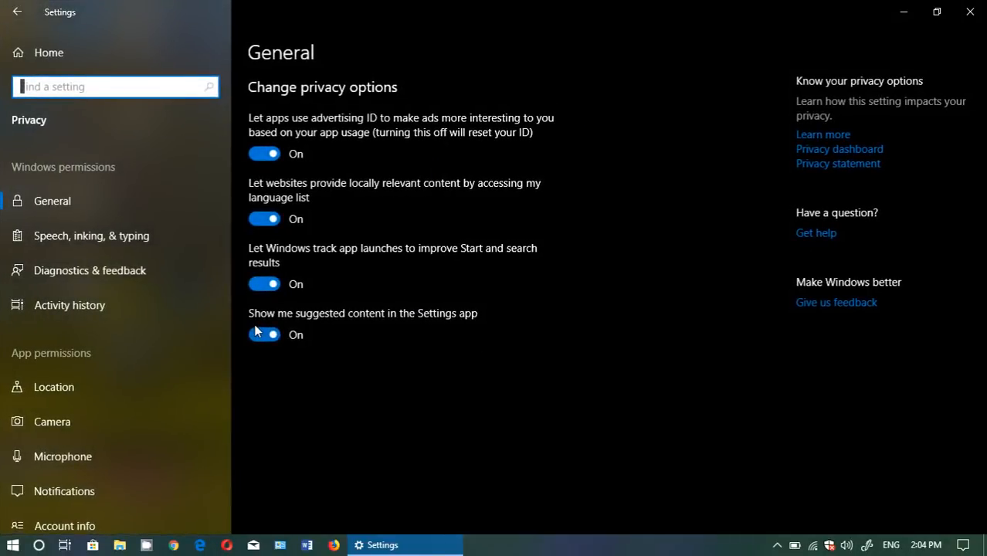
scroll(50, 383, down, 5)
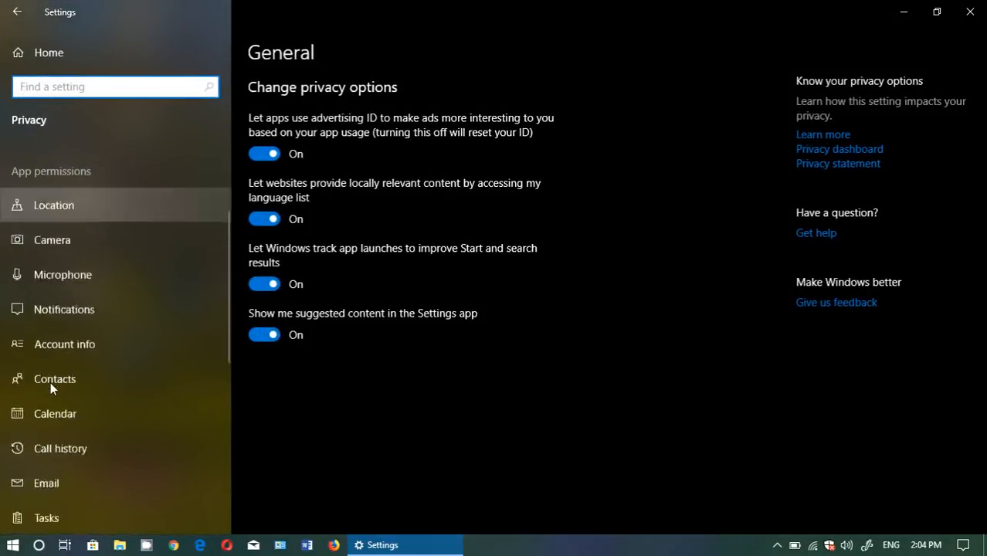
scroll(50, 381, down, 5)
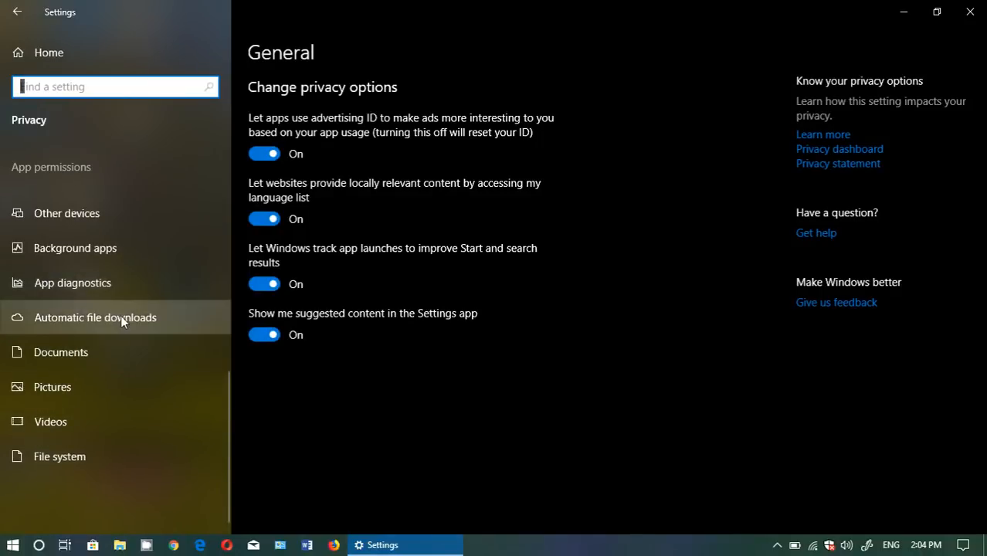
scroll(121, 320, up, 10)
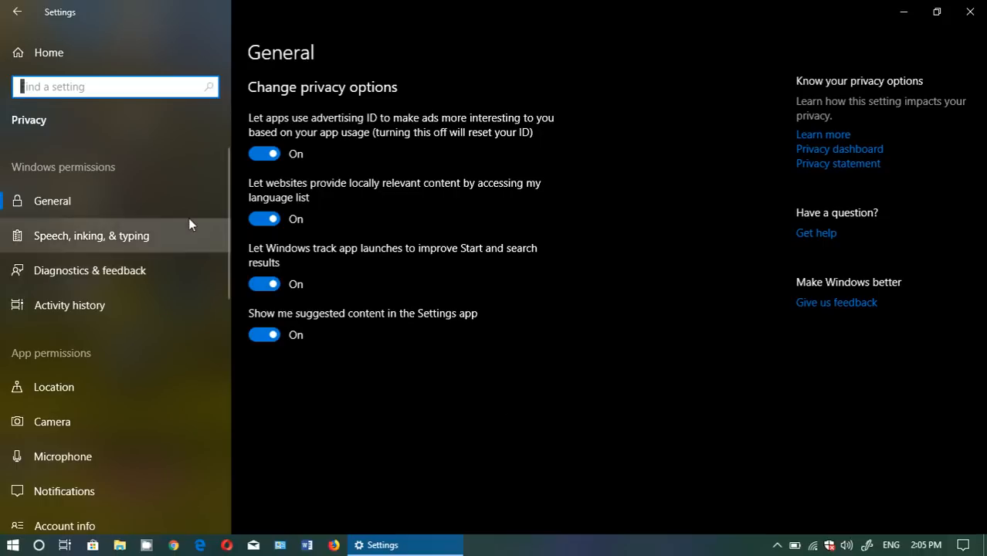
View the Windows Update, Windows Security and Backup pages of Update & Security, and return to the Settings home page.
click(16, 12)
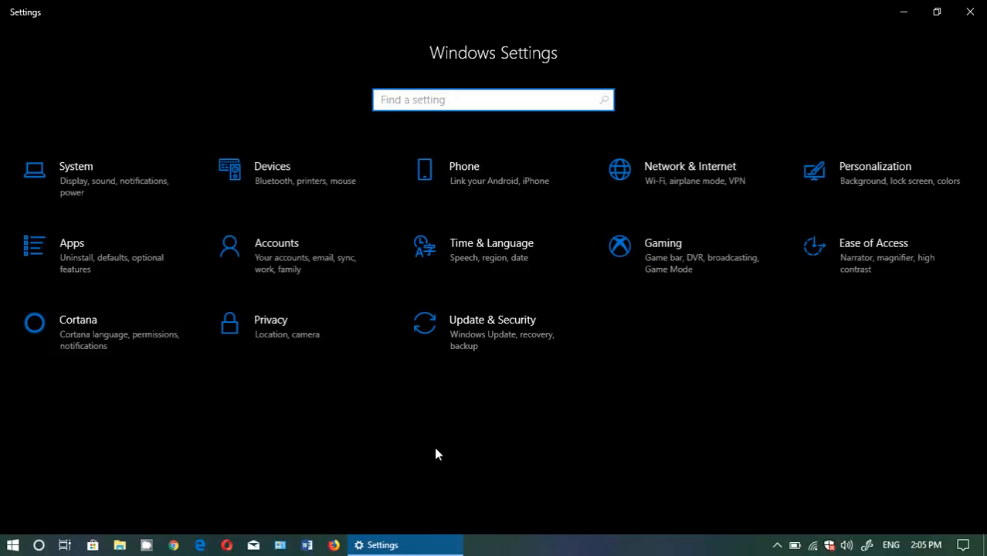
click(489, 327)
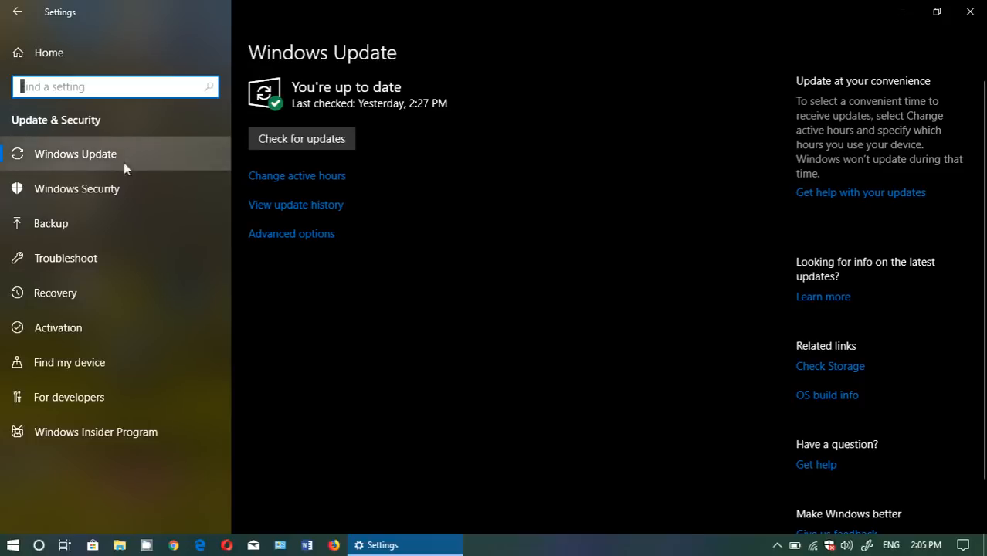
click(113, 189)
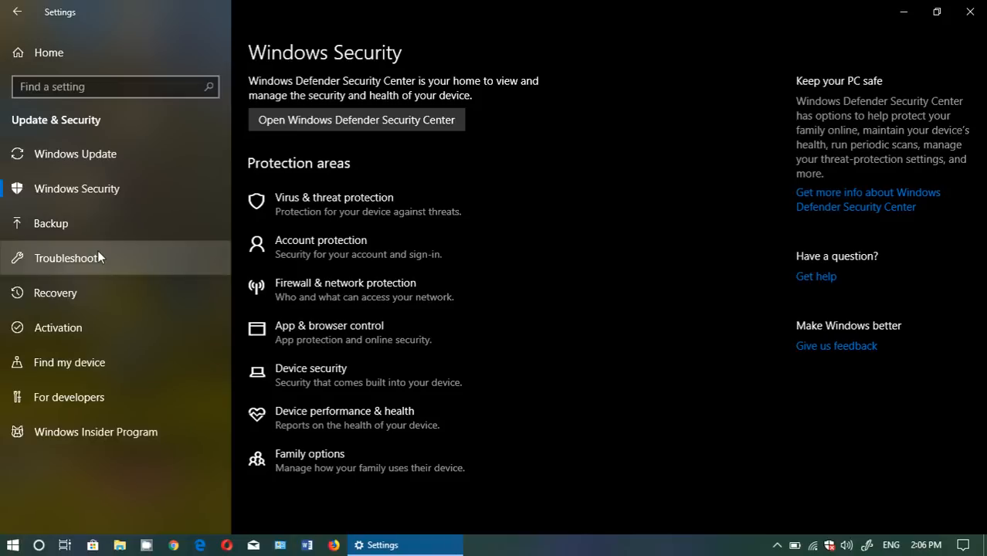
click(86, 226)
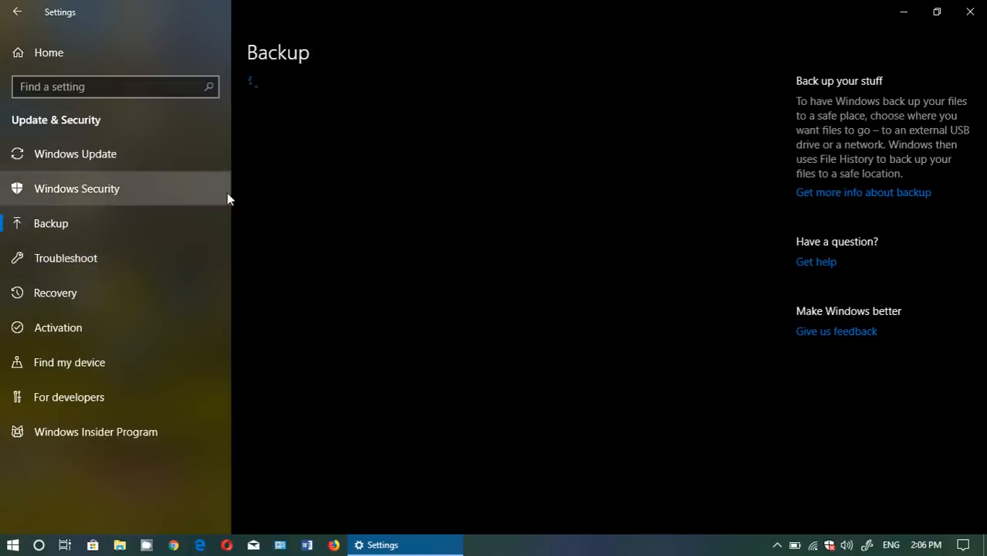
click(7, 13)
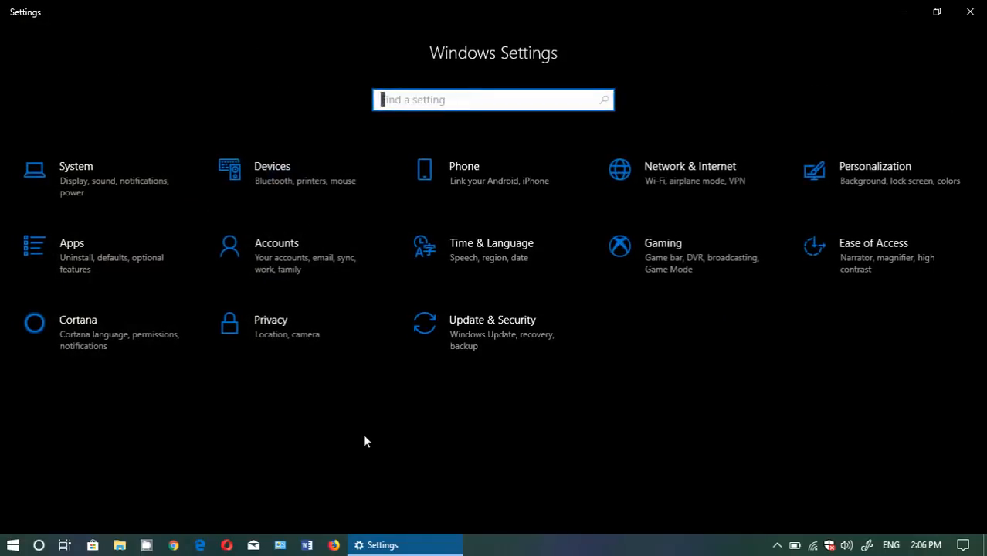
Search the settings for "display", open the Change display settings result, and go back to the Settings home page.
click(724, 372)
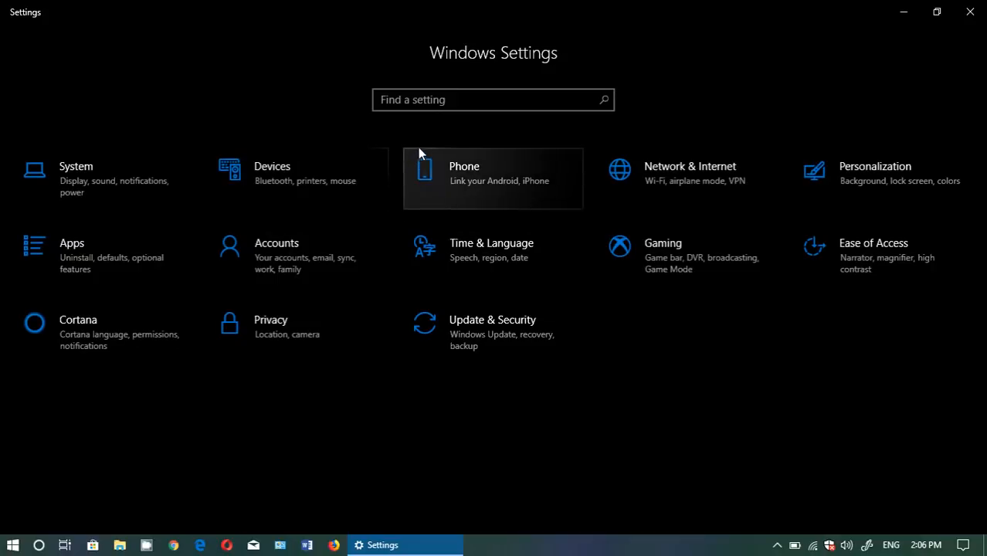
click(441, 107)
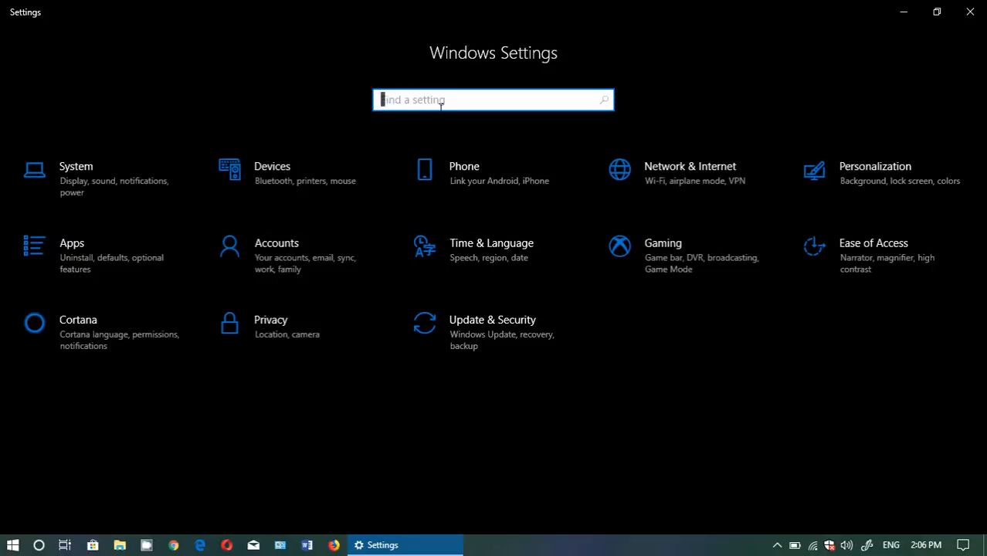
text(display)
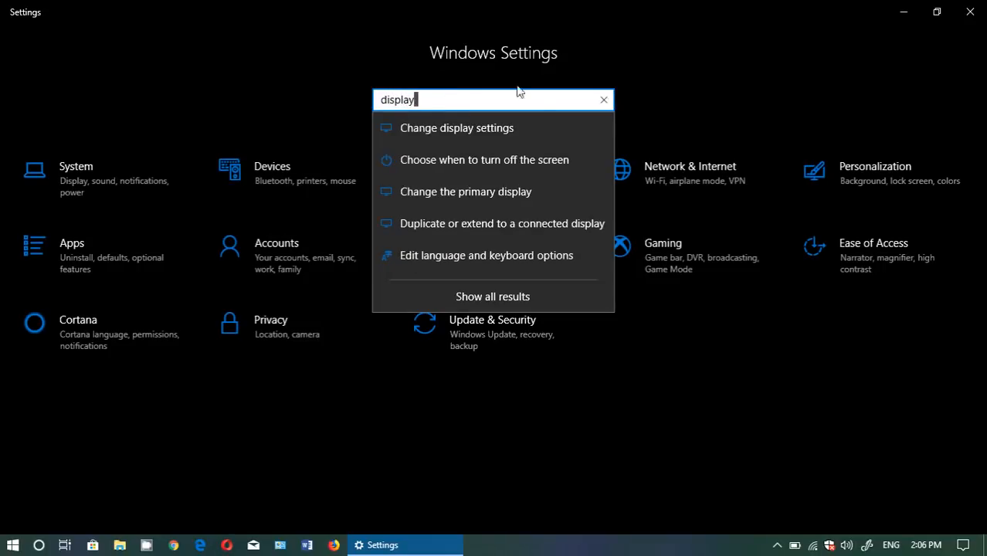
click(465, 129)
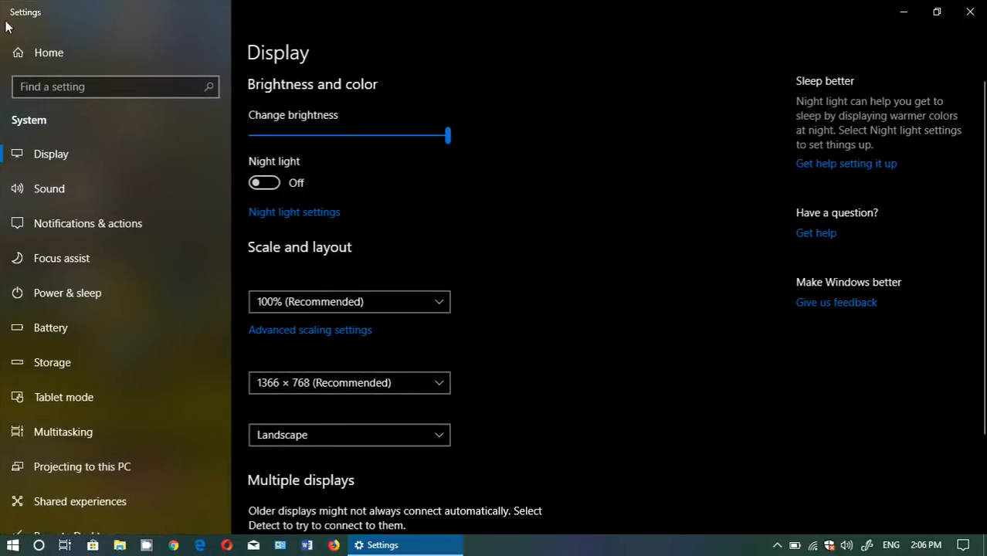
click(80, 58)
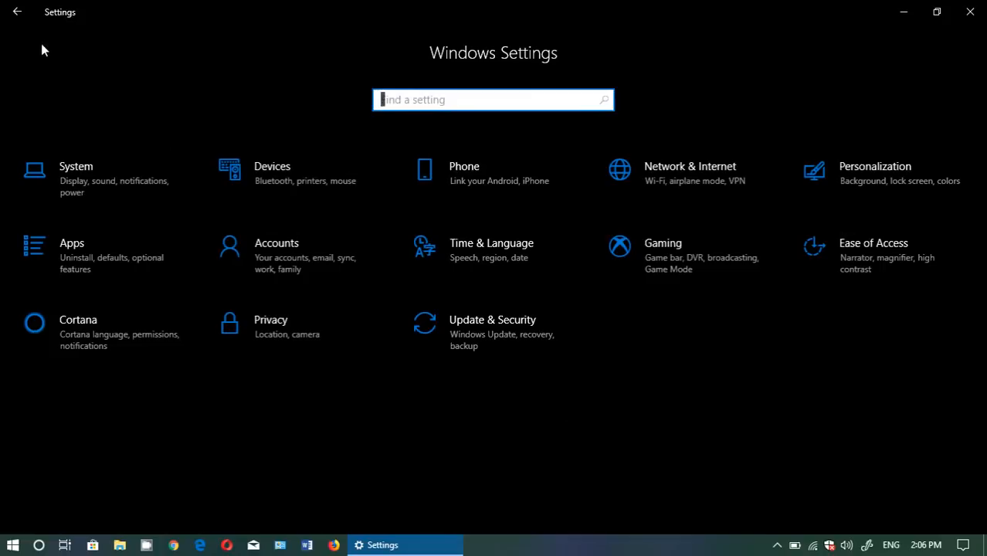
Demonstrate moving back and forth between the System Display page and the Settings home page, ending on the home page.
click(21, 20)
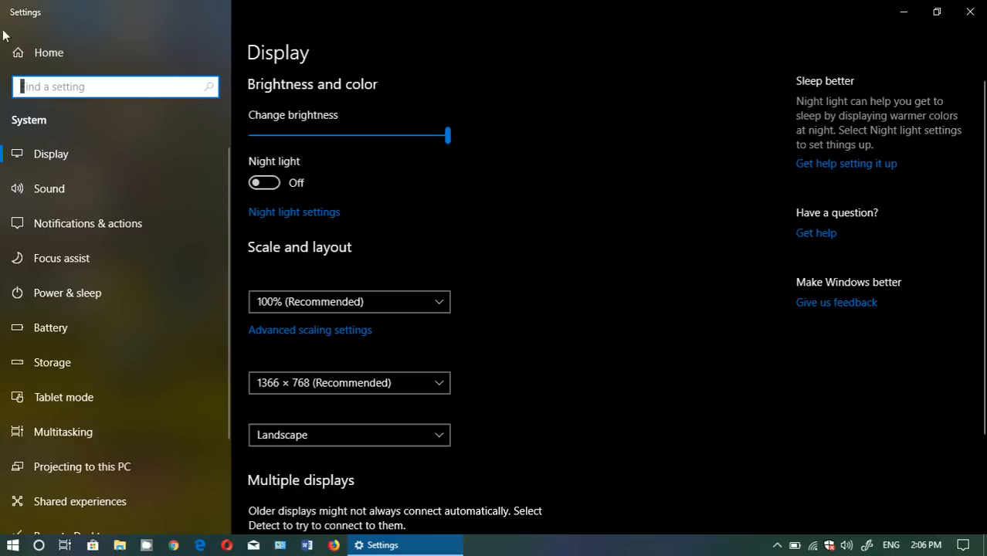
click(99, 60)
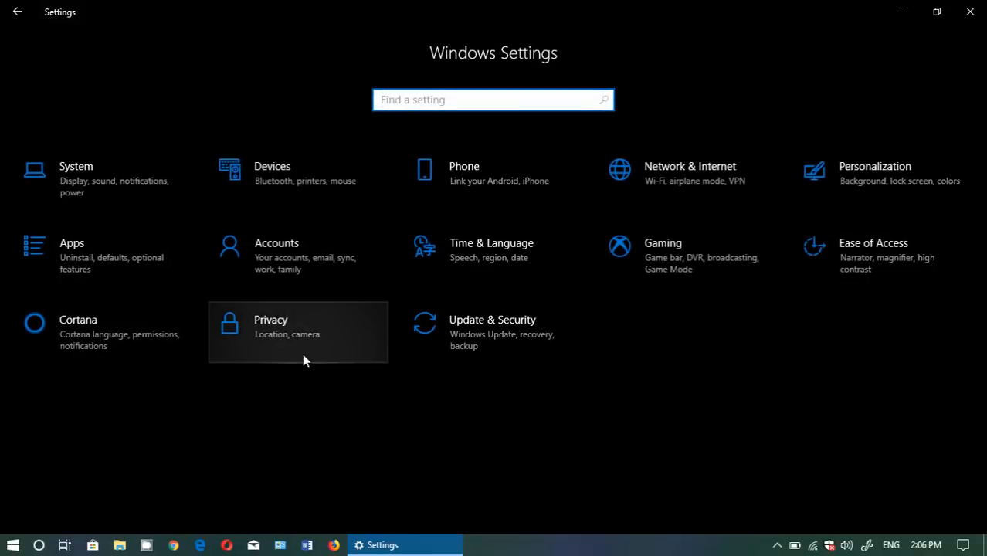
click(17, 11)
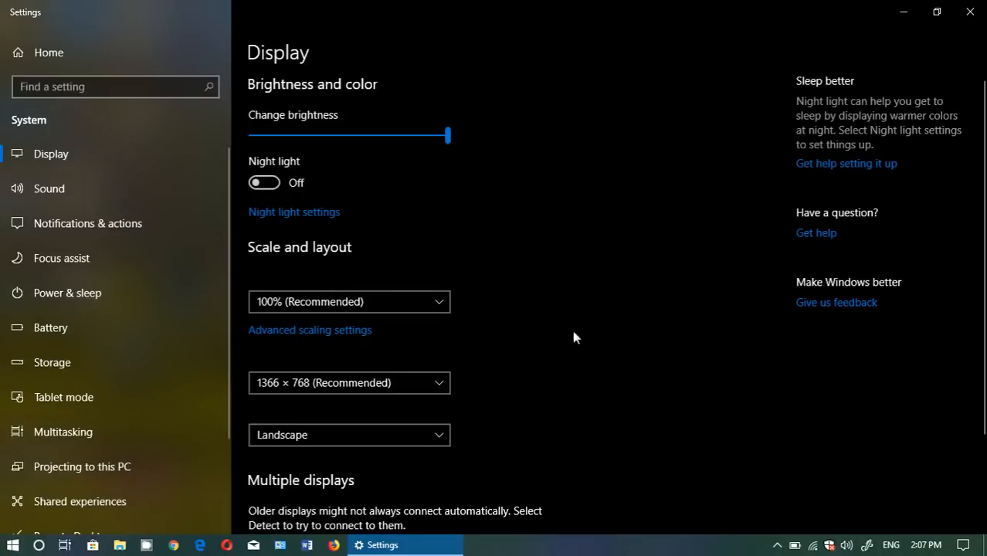
click(102, 54)
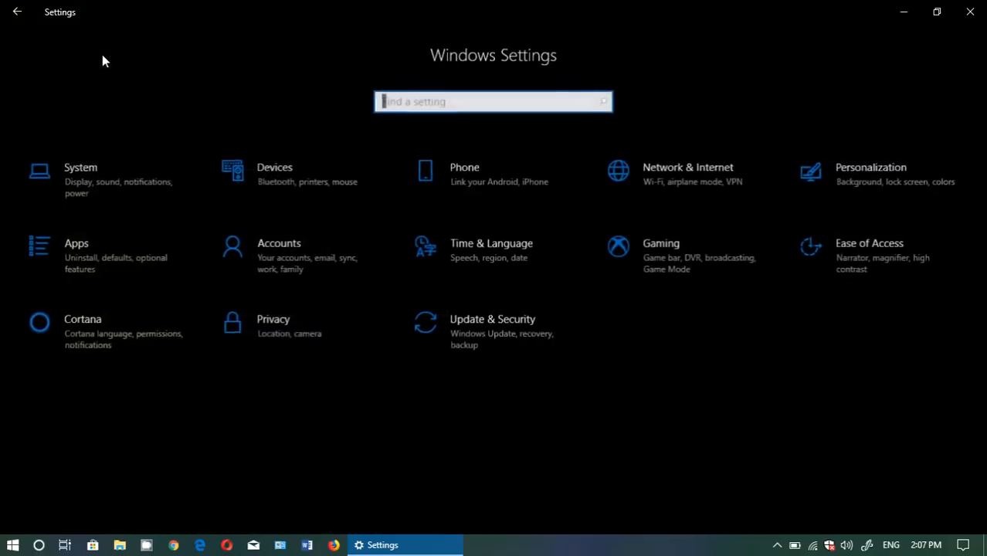
click(17, 17)
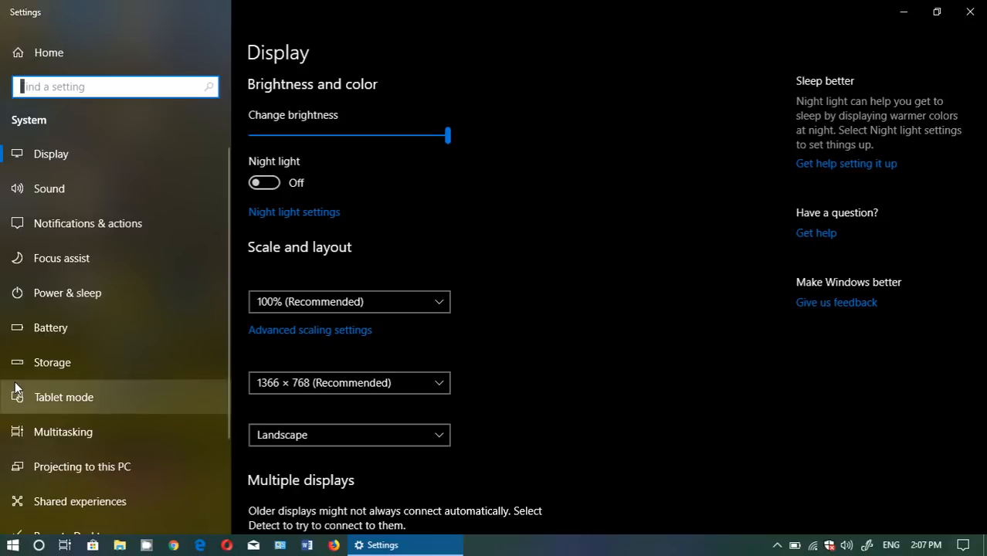
click(560, 313)
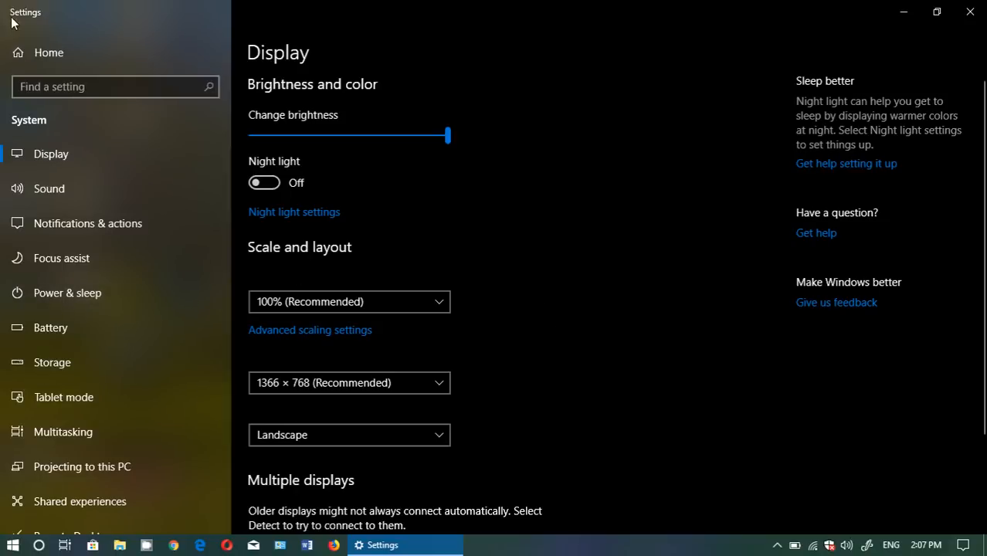
click(22, 51)
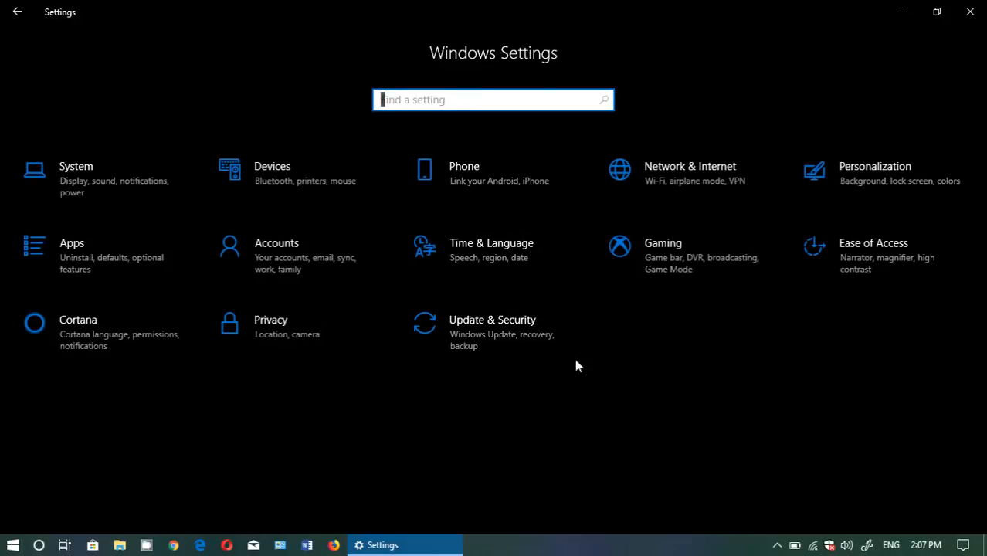
Revisit the Windows Update page of Update & Security, return to the Settings home page, and close Settings.
click(494, 342)
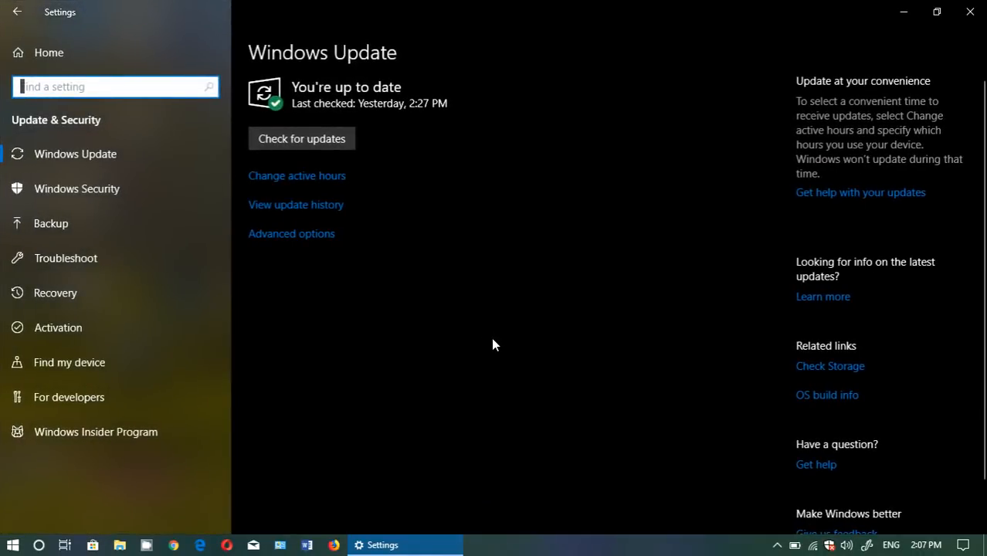
click(16, 12)
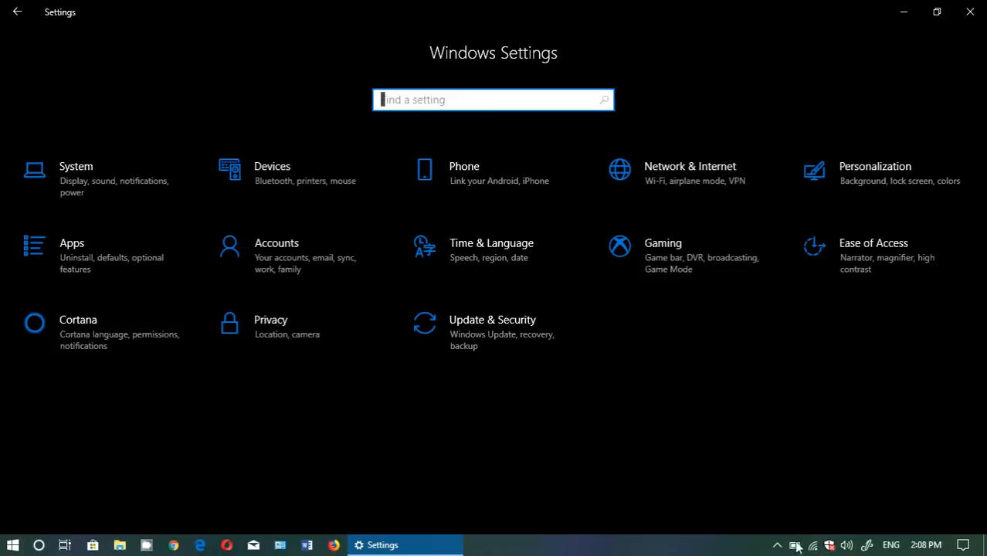
mouse_move(795, 546)
click(969, 13)
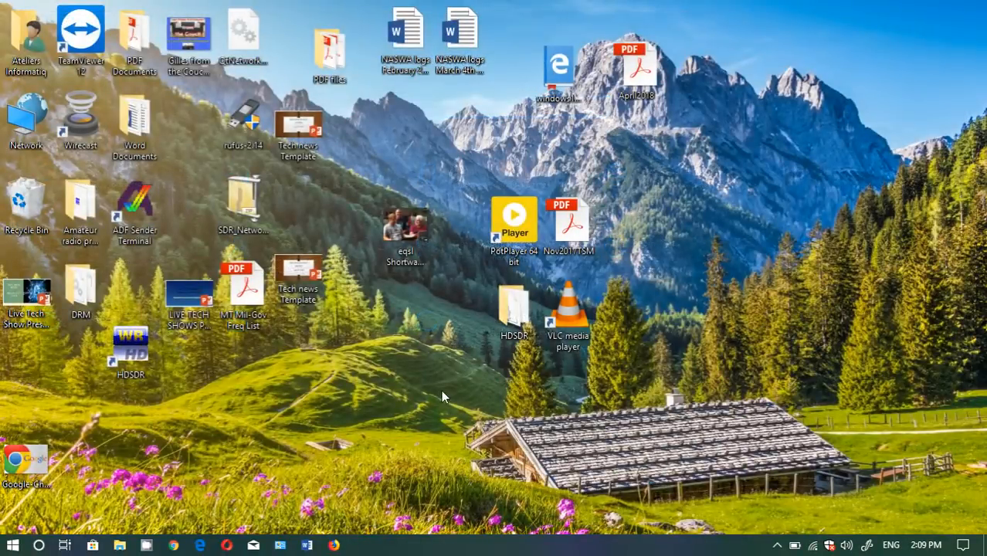